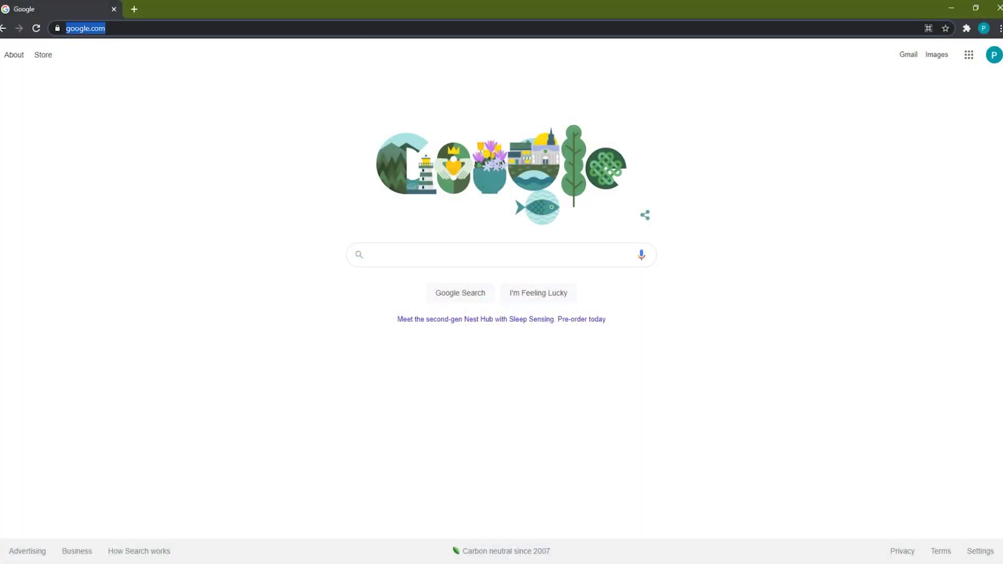
- Open Google Analytics in the browser and go to its Admin area
type("analytics")
key("Return")
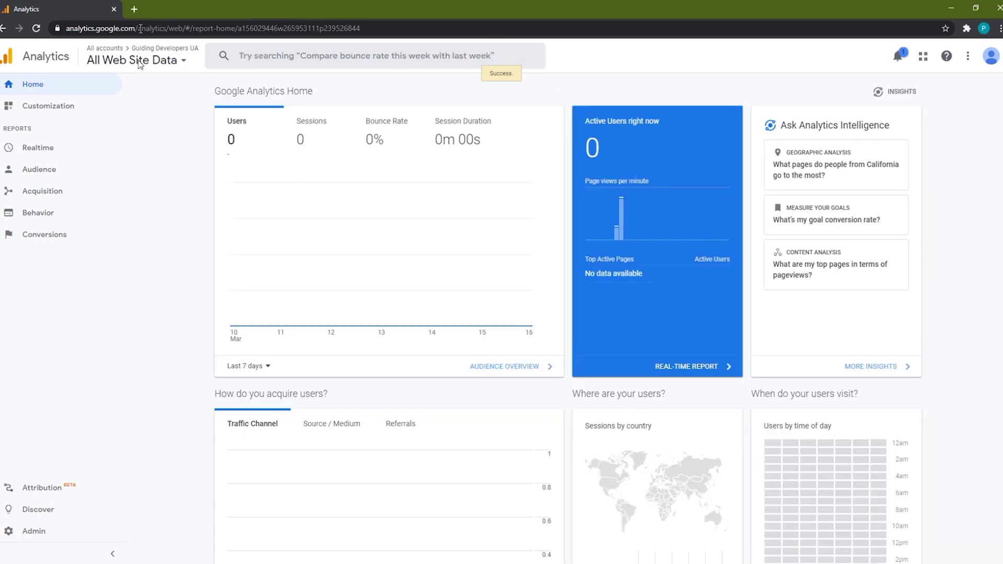
left_click(34, 531)
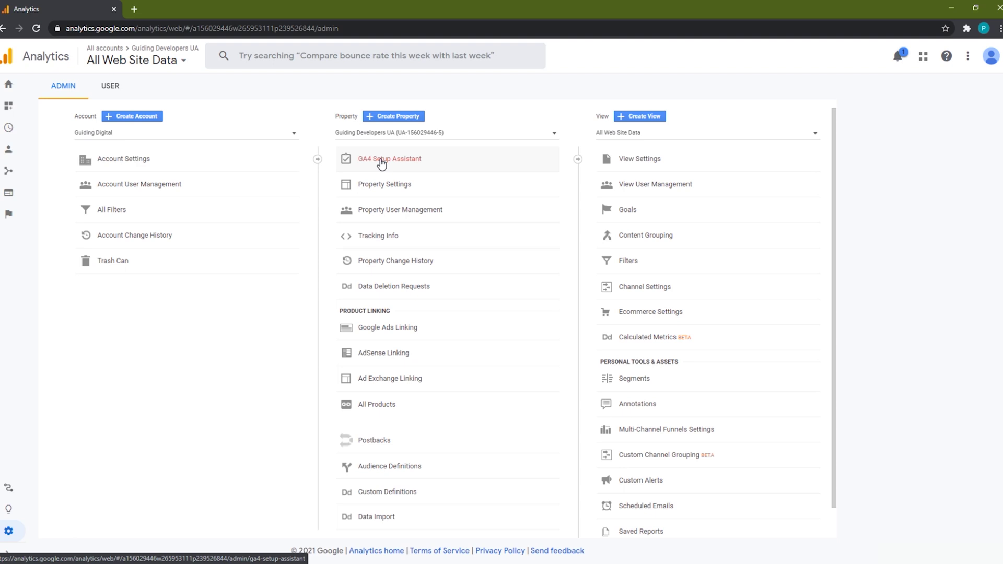
- Create a Google Analytics 4 property named Guiding Developers GA4 with the Phoenix reporting time zone, leaving the business information blank
left_click(399, 116)
left_click(170, 289)
type("Guiding Developers GA4")
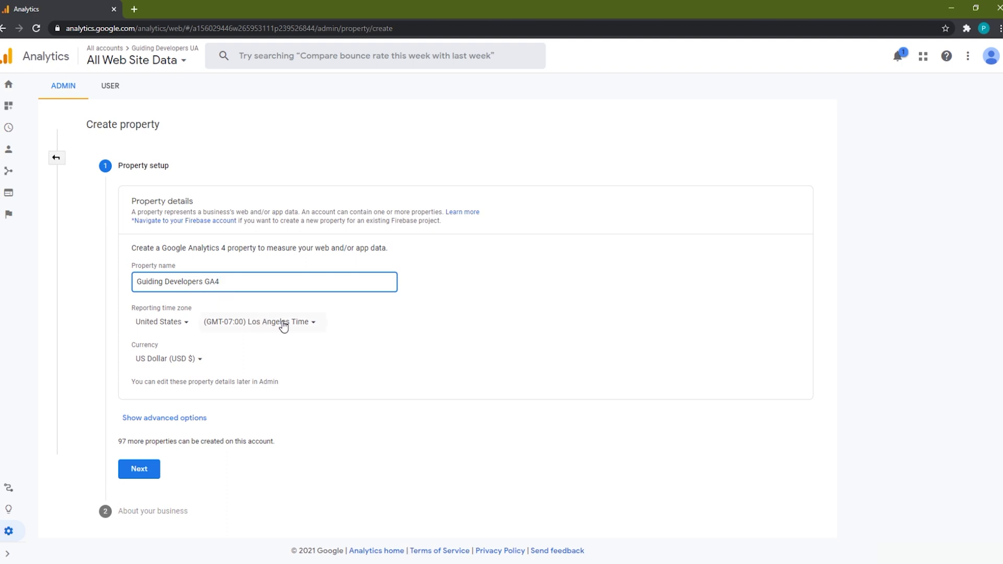
left_click(307, 323)
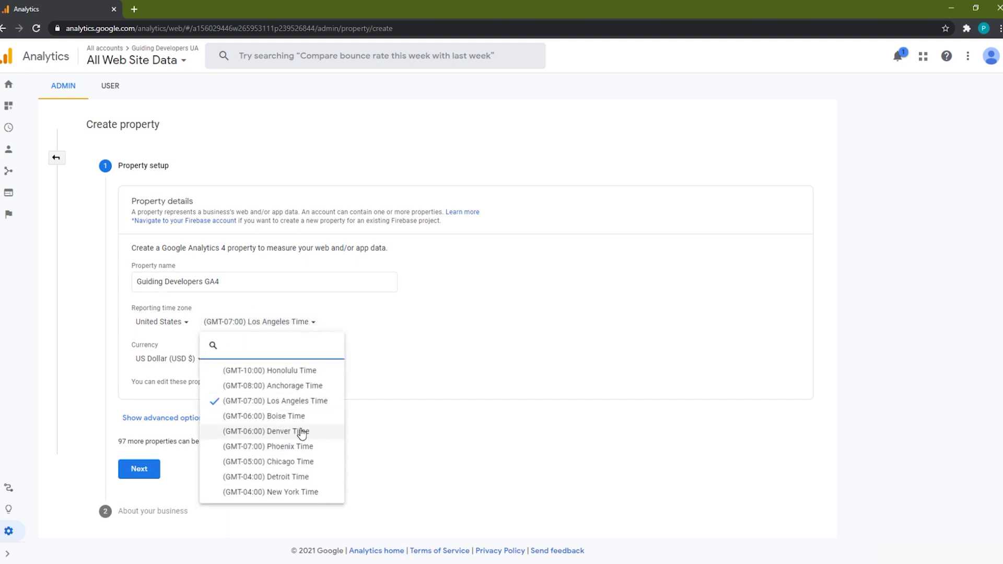
left_click(292, 451)
left_click(139, 468)
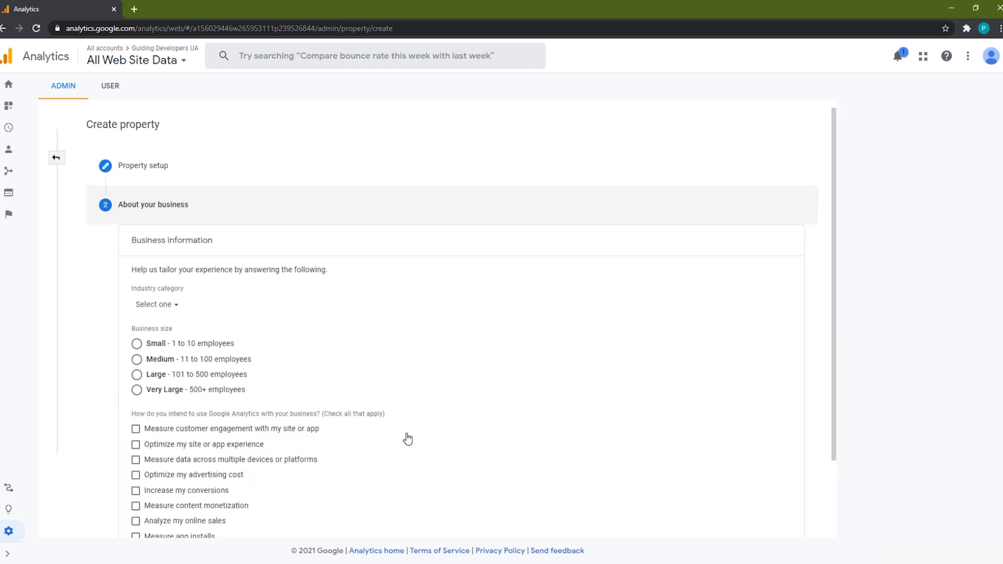
scroll(407, 438, "down", 2)
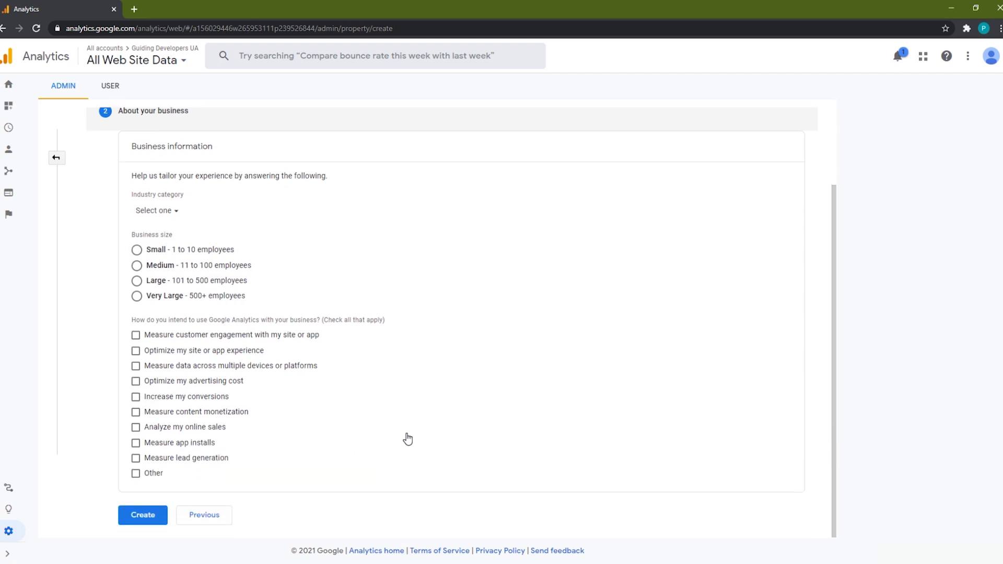
left_click(155, 521)
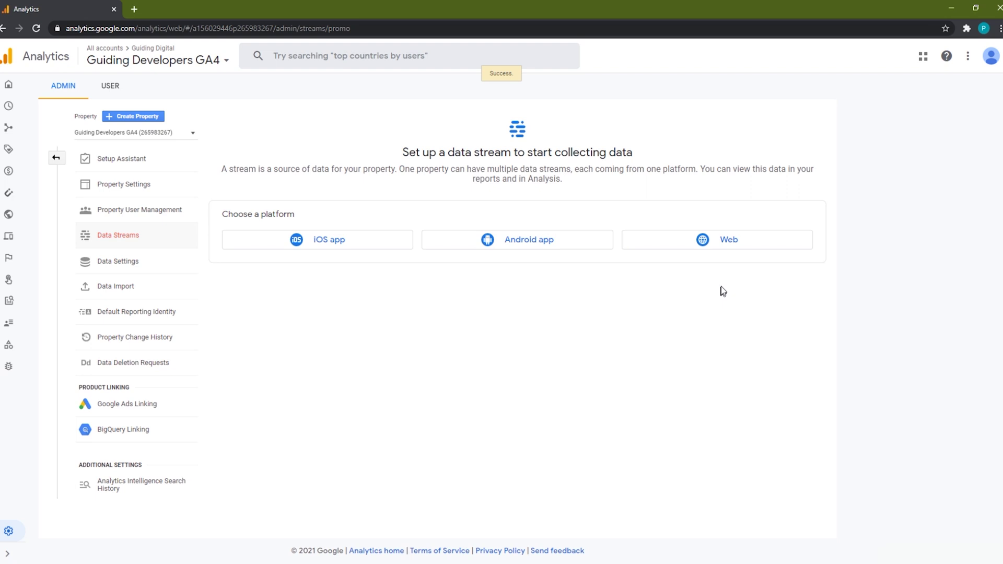
left_click(721, 241)
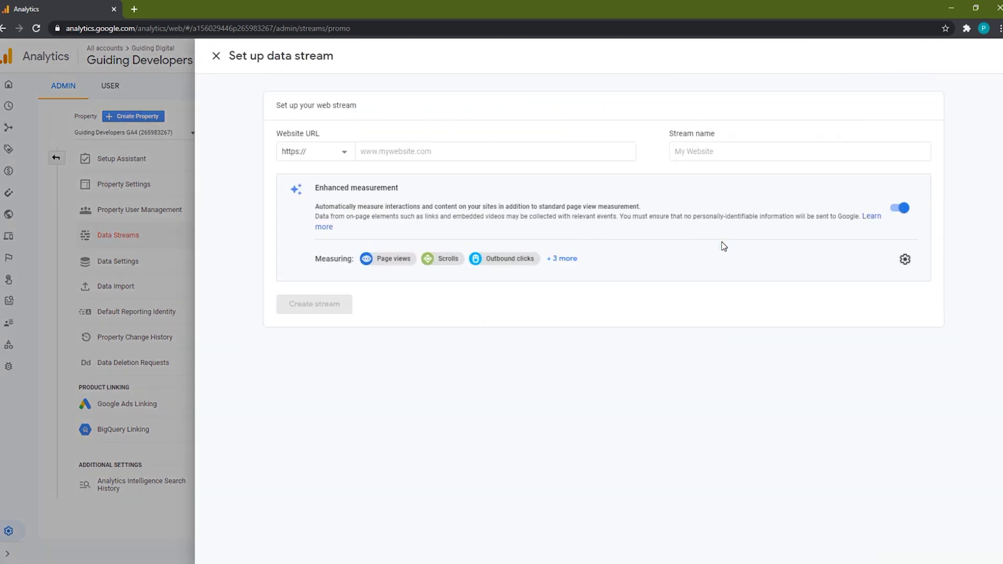
left_click(409, 147)
type("www.guiding")
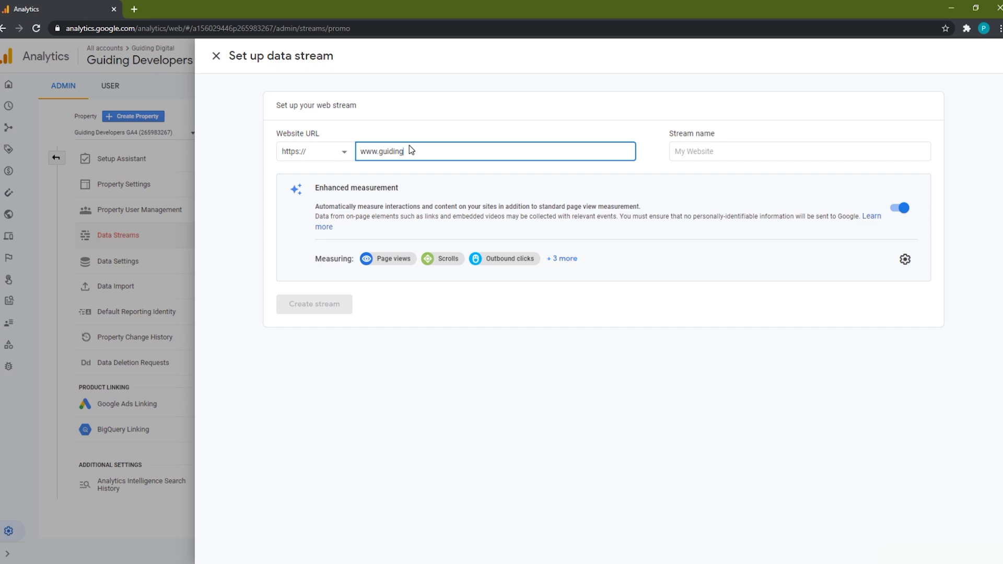
type("developers.com")
key("Tab")
type("G")
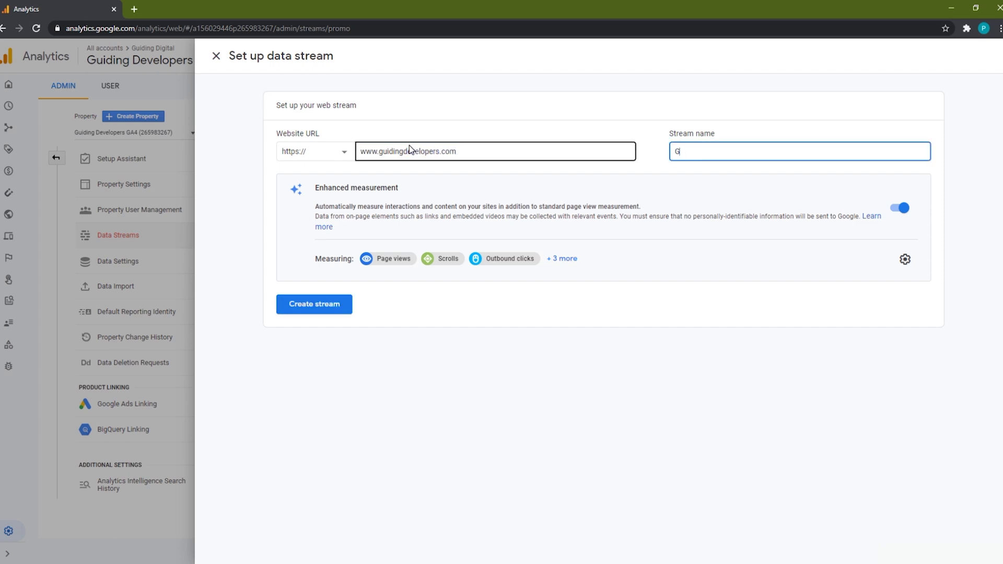
type("uiding Developers Website")
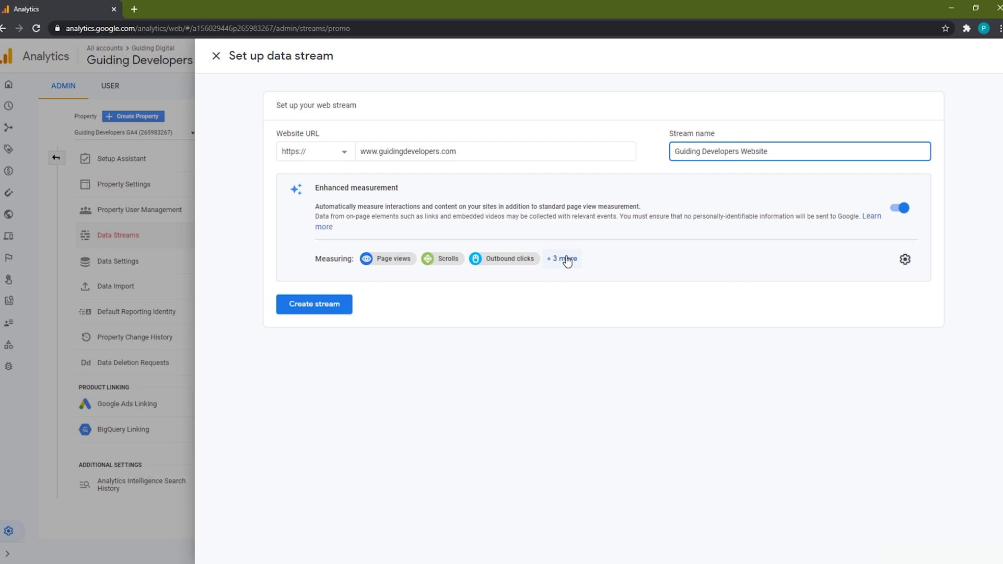
- Disable page changes based on browser history events in the page views enhanced measurement settings and save
left_click(904, 259)
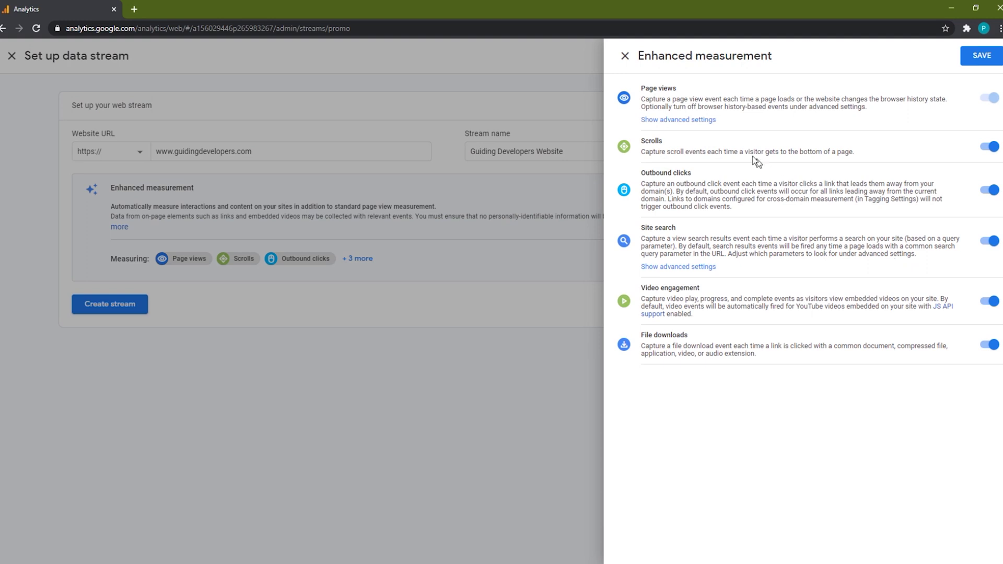
left_click(700, 122)
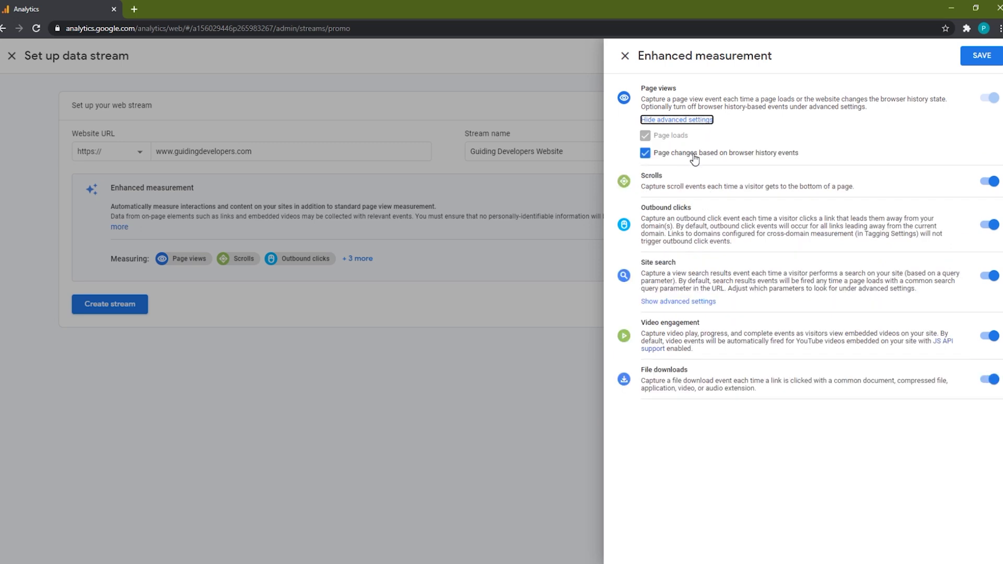
left_click(693, 156)
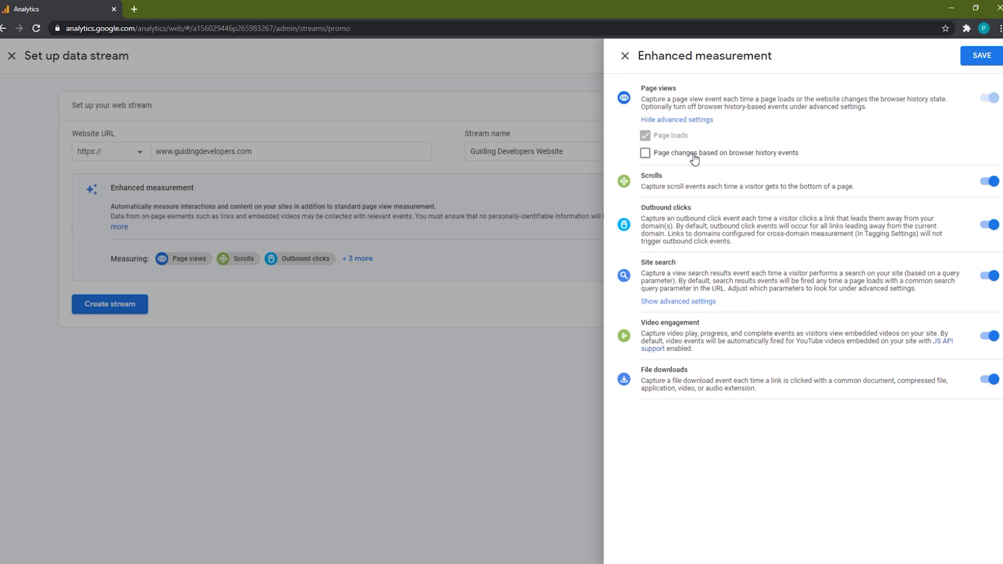
left_click(985, 60)
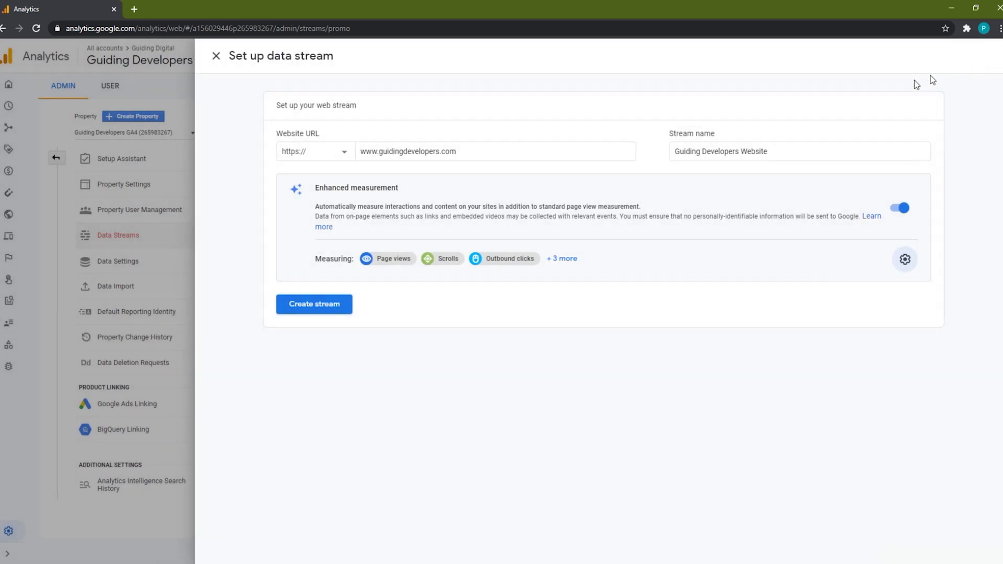
- Create the web stream and copy its measurement ID
left_click(325, 306)
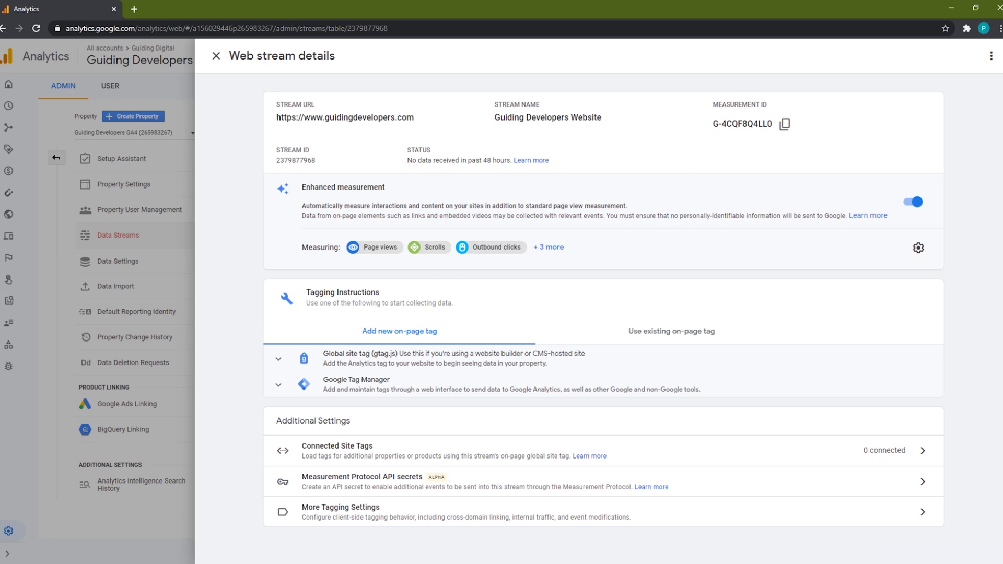
left_click(782, 125)
- Switch to Visual Studio Code and open gatsby-config.js to review the gatsby-plugin-google-analytics entry
key("alt+Tab")
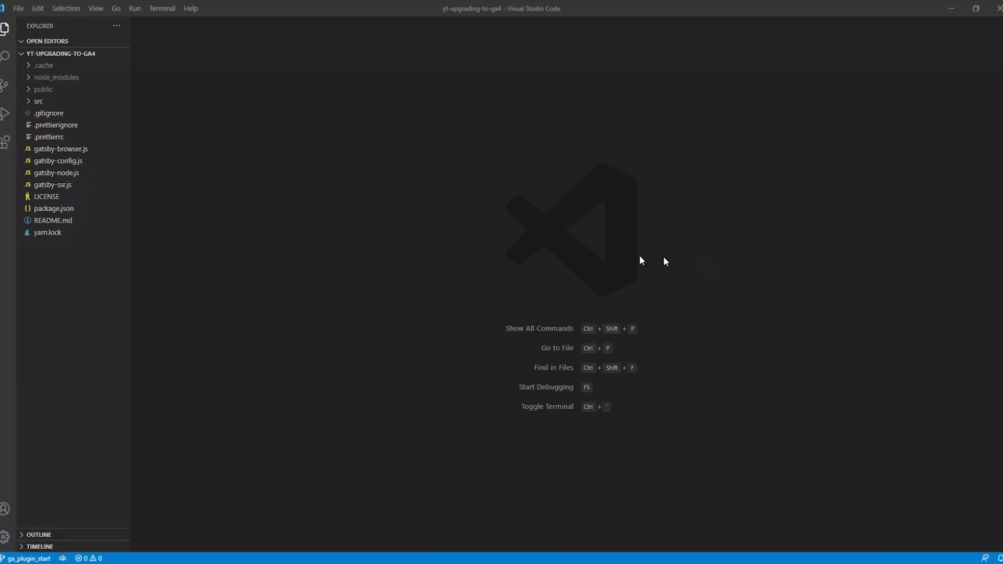
left_click(71, 162)
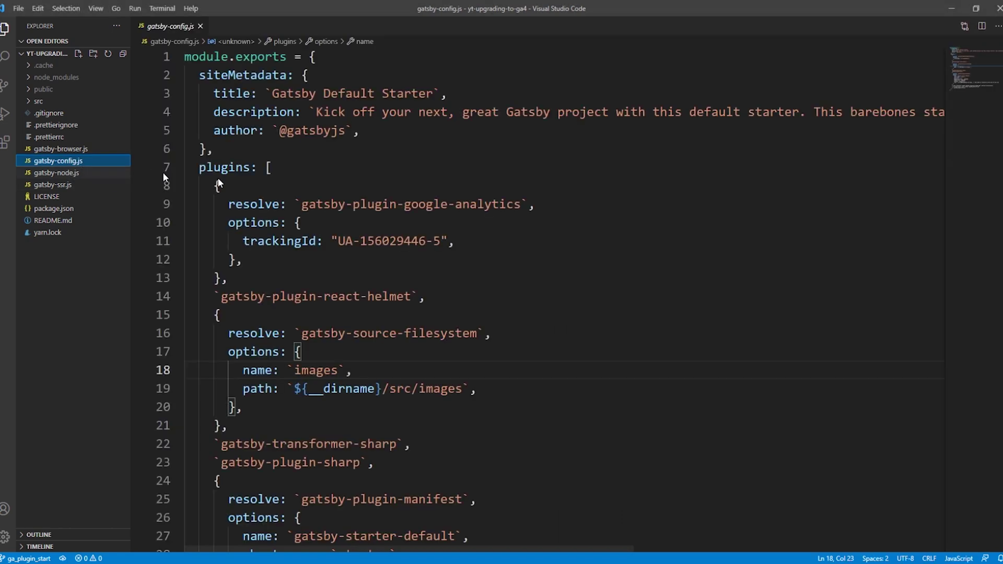
left_click_drag(258, 284, 145, 191)
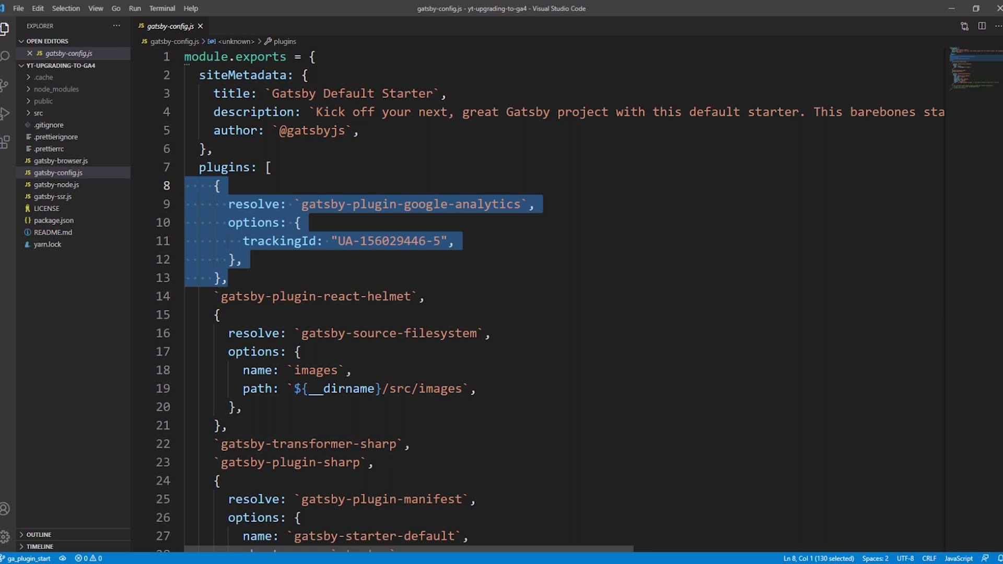
left_click(228, 278)
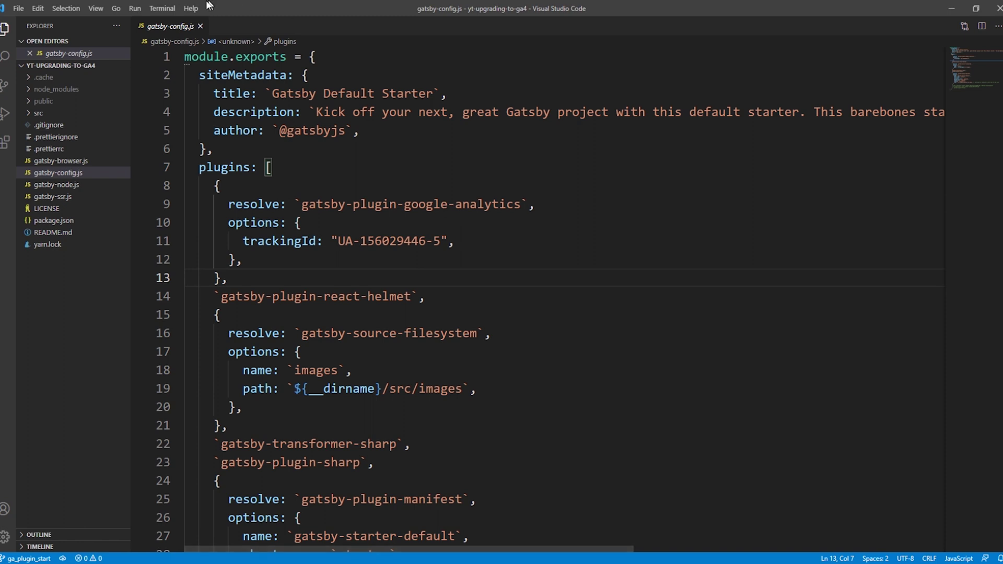
- Uninstall gatsby-plugin-google-analytics by running yarn remove in a new terminal, copying the package name from gatsby-config.js
left_click(161, 8)
left_click(171, 28)
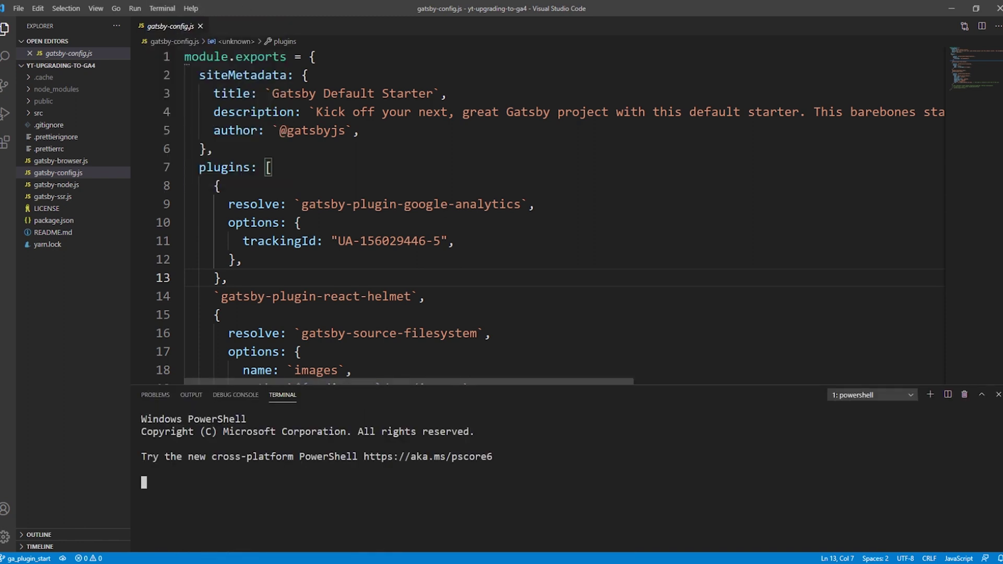
left_click_drag(521, 204, 302, 204)
right_click(315, 208)
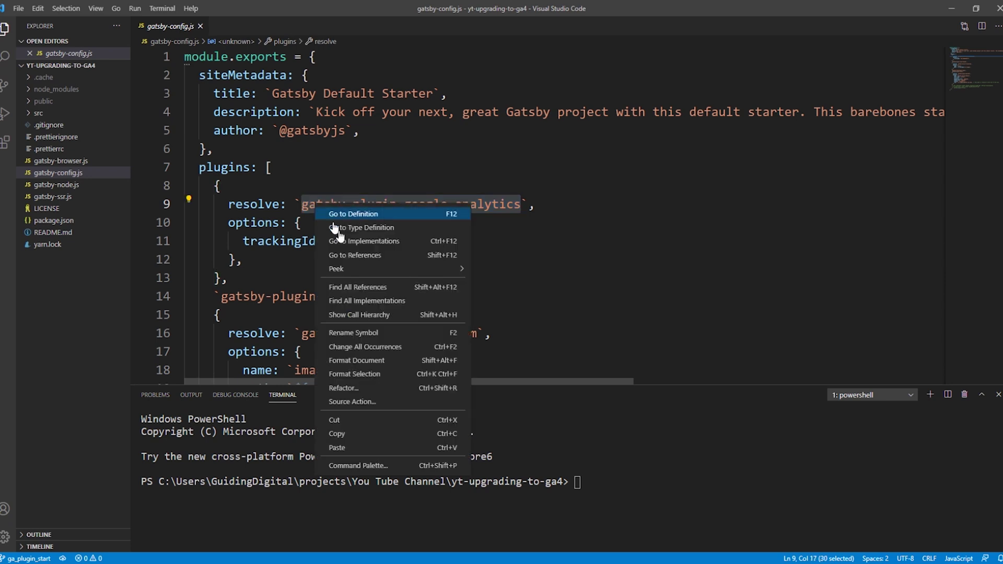
left_click(365, 434)
left_click(577, 481)
type("yarn remove")
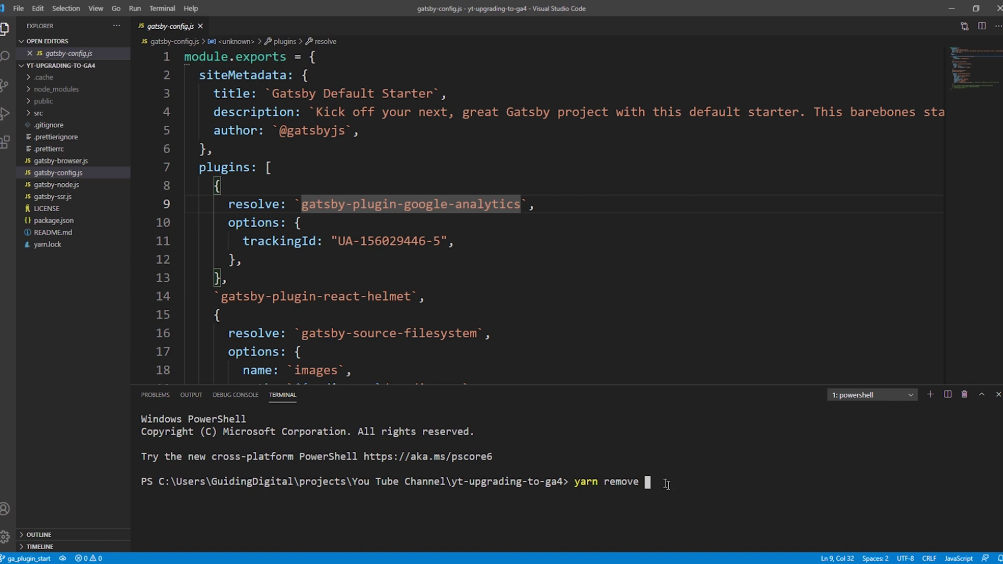
key("ctrl+v")
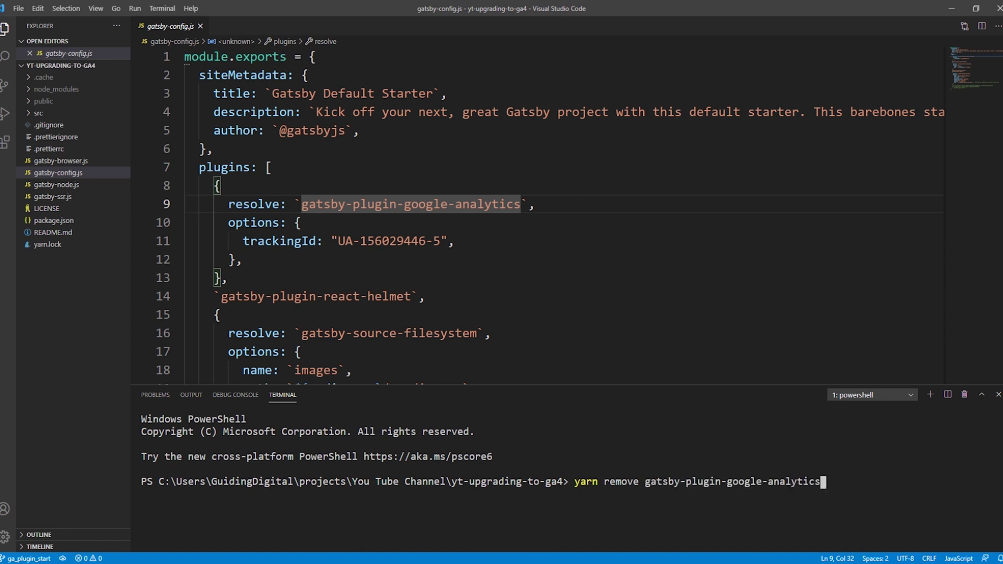
key("Return")
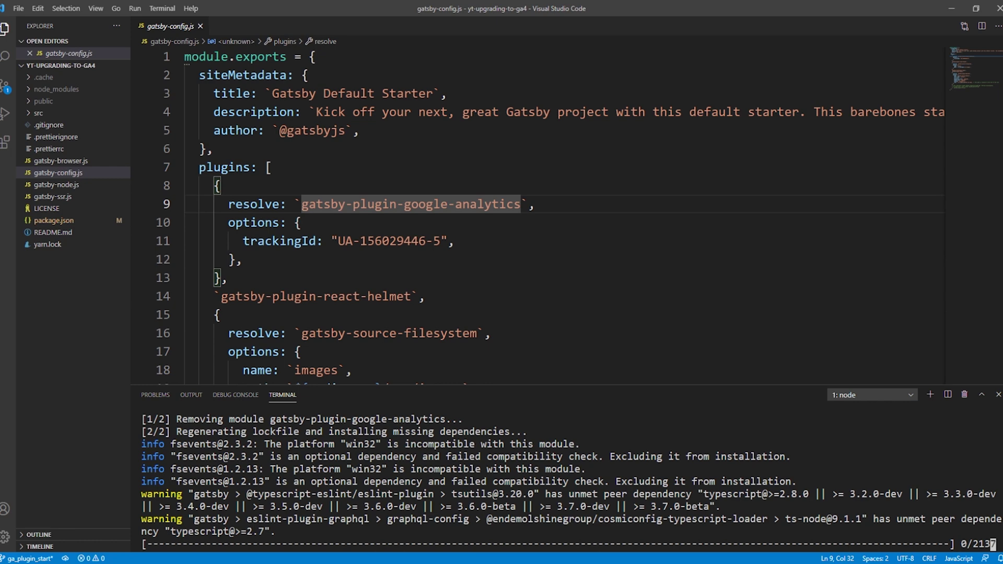
- Switch to the browser and open the plugin library on gatsbyjs.com in the Google tab
key("alt+Tab")
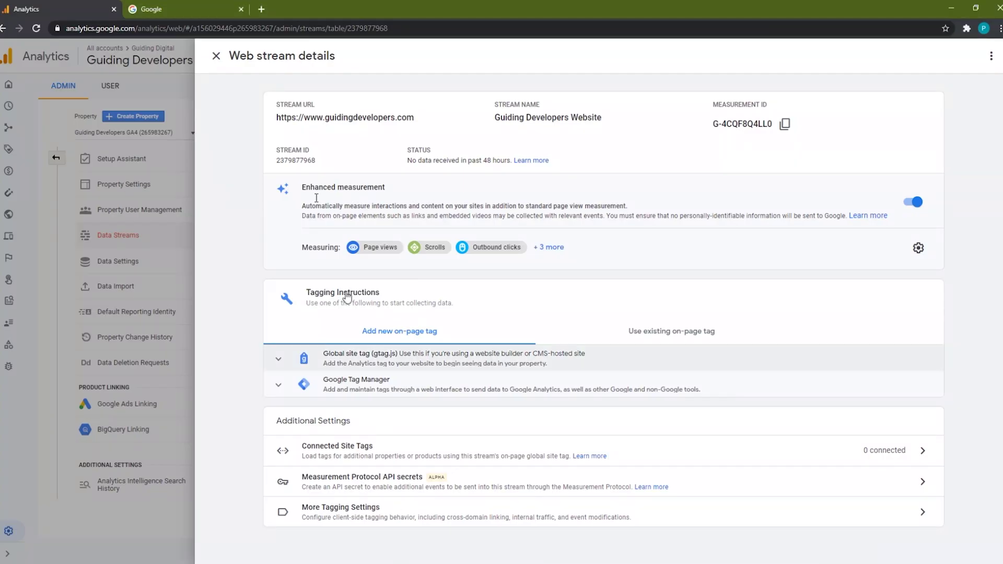
left_click(174, 11)
left_click(167, 28)
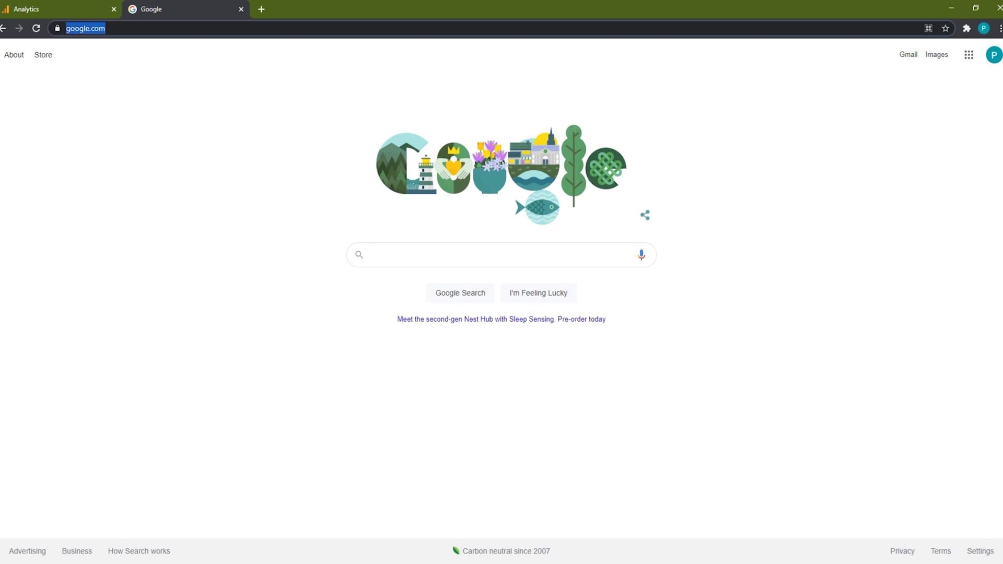
type("ga")
key("Return")
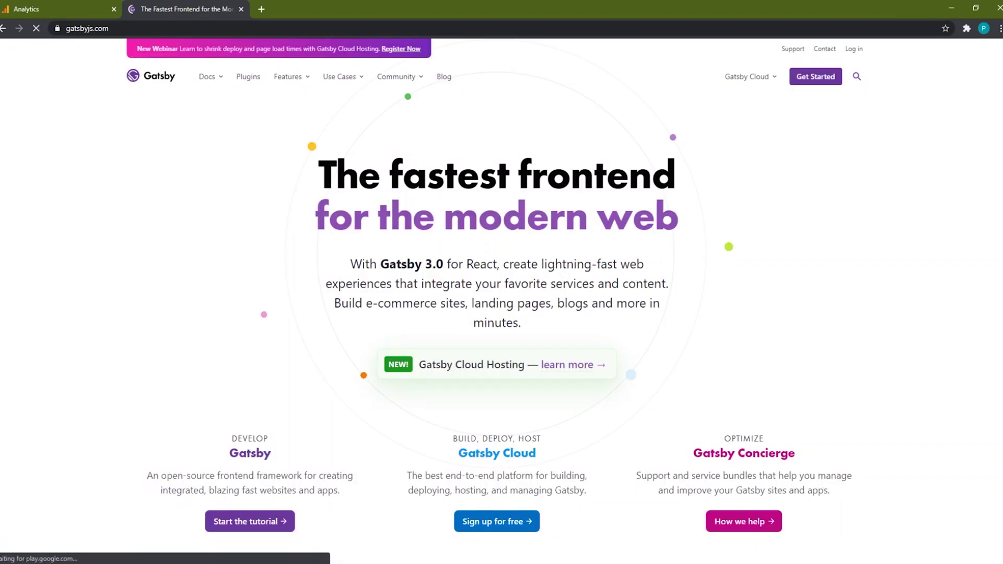
left_click(247, 78)
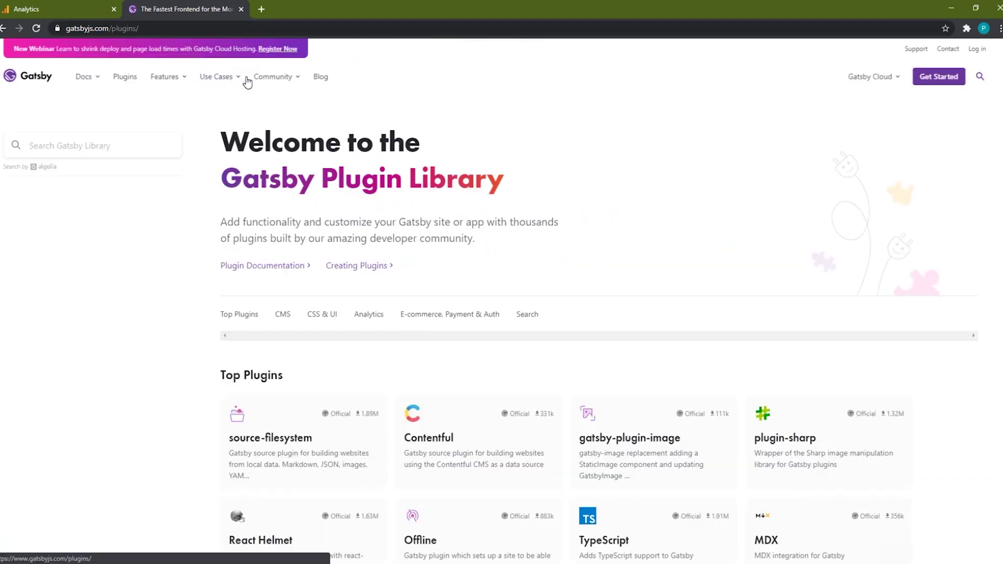
- Search the Gatsby plugin library for gtag and open the gatsby-plugin-google-gtag page
left_click(134, 142)
type("gtag")
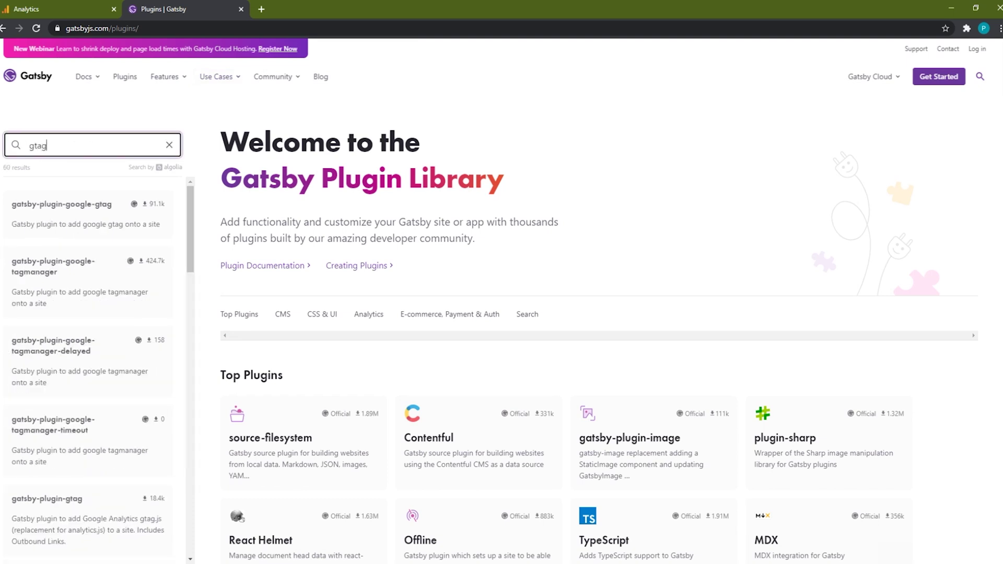
left_click(119, 214)
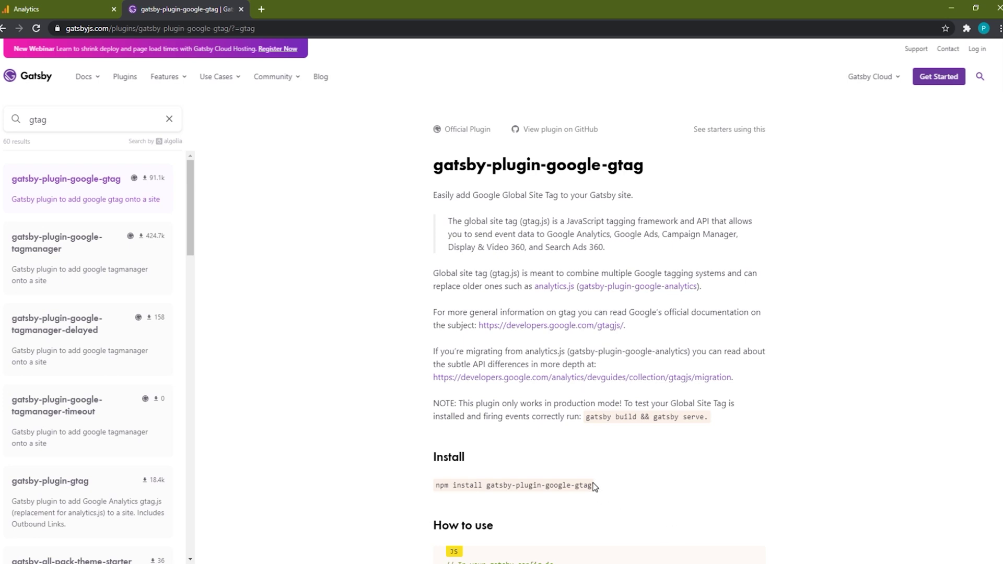
- Copy the package name gatsby-plugin-google-gtag and install it with yarn add in the Visual Studio Code terminal
left_click_drag(593, 486, 487, 485)
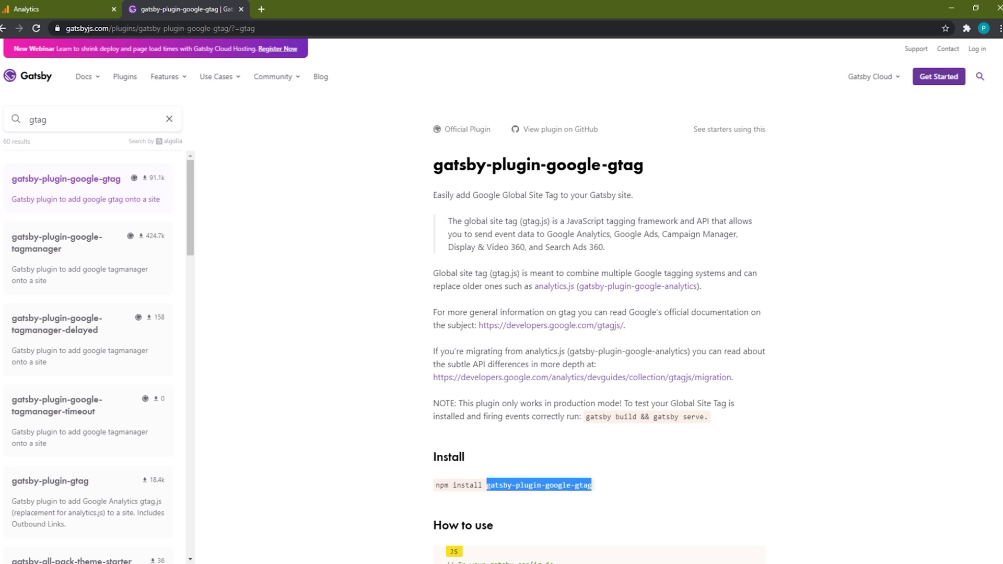
right_click(498, 486)
left_click(506, 493)
left_click(538, 562)
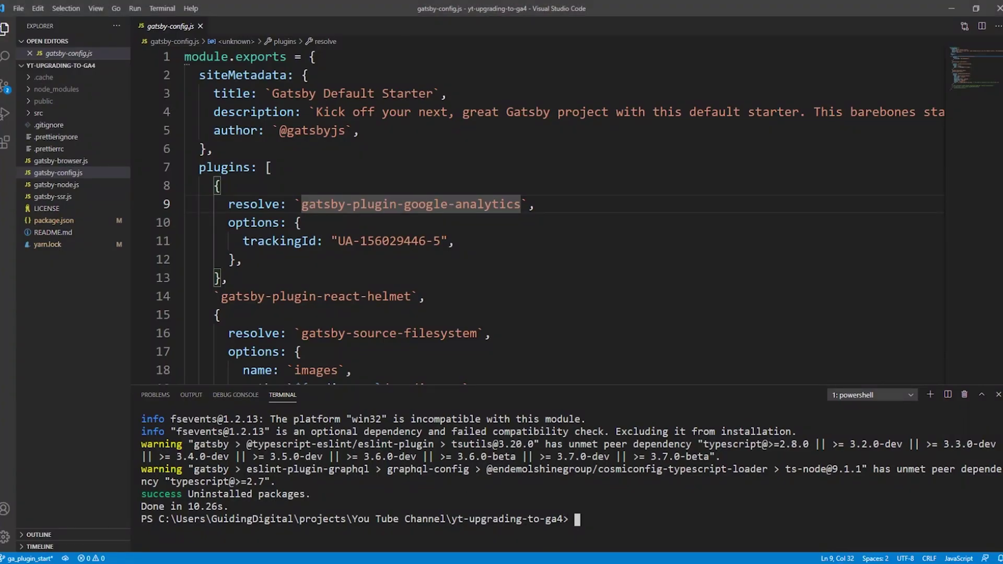
type("yarn add")
key("ctrl+v")
key("Return")
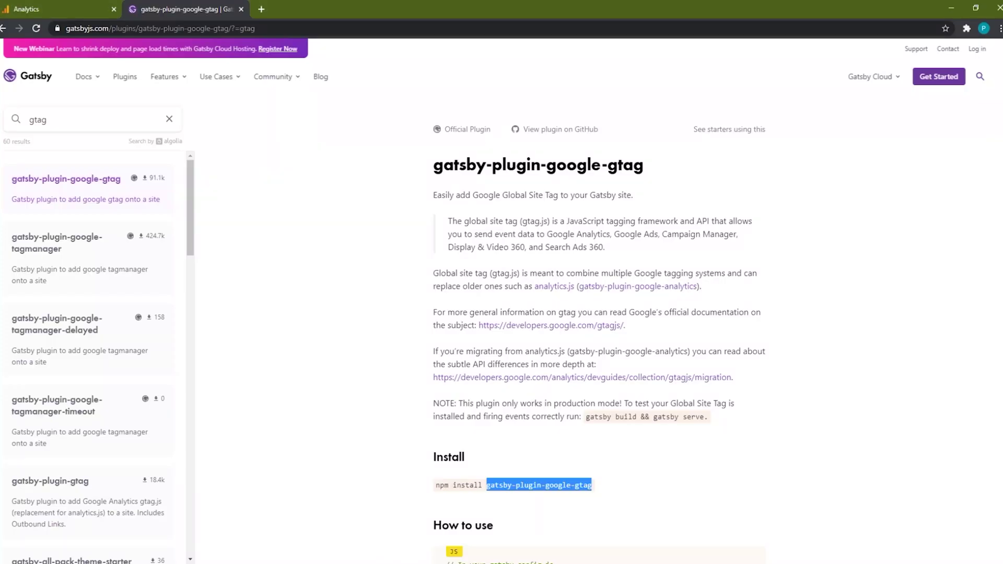
- Copy the sample plugin object from the gatsby-plugin-google-gtag page and paste it after the gatsby-plugin-google-analytics entry in gatsby-config.js in Visual Studio Code
key("alt+Tab")
left_click(579, 403)
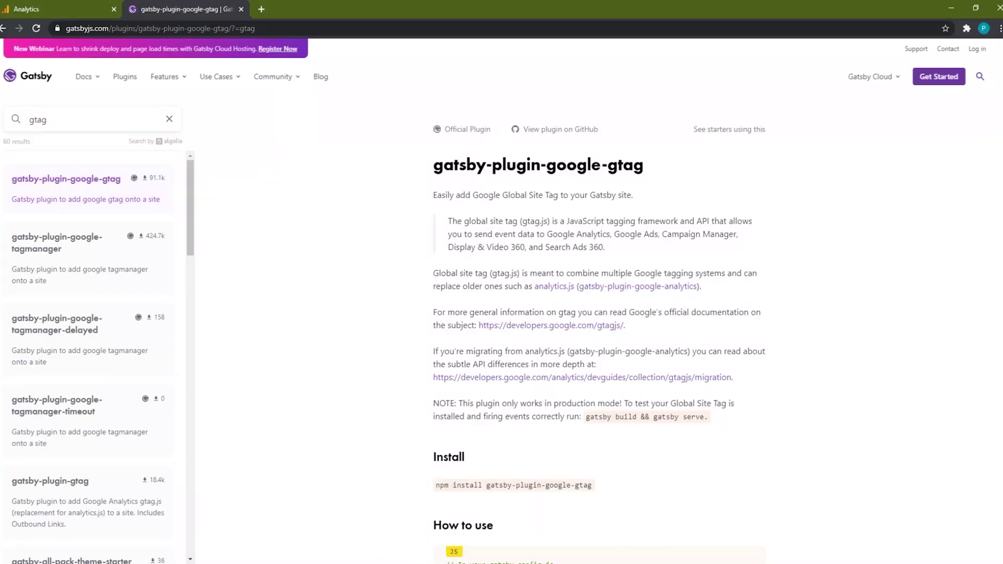
scroll(563, 407, "down", 7)
scroll(497, 413, "down", 1)
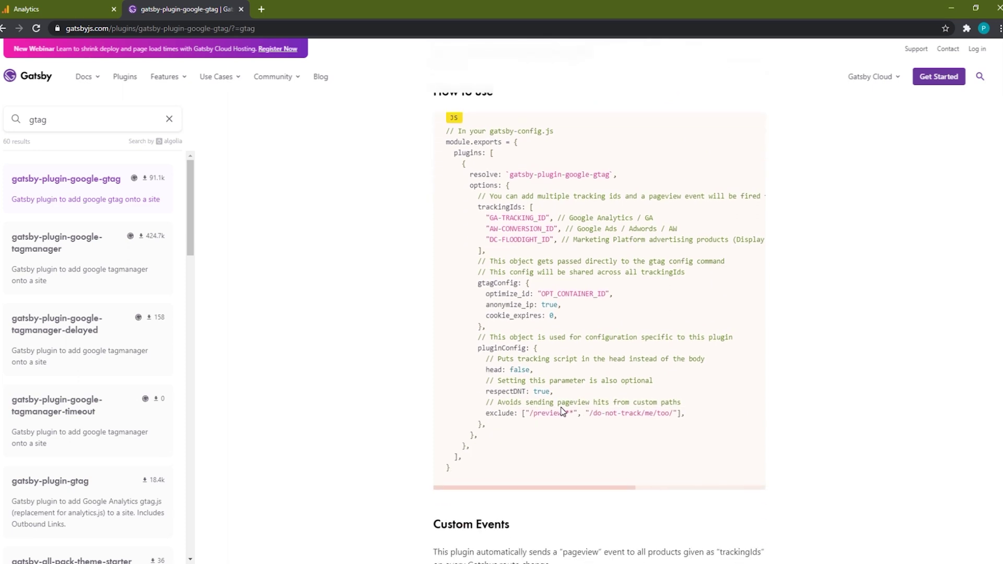
left_click_drag(470, 446, 462, 164)
right_click(481, 214)
left_click(489, 224)
key("alt+Tab")
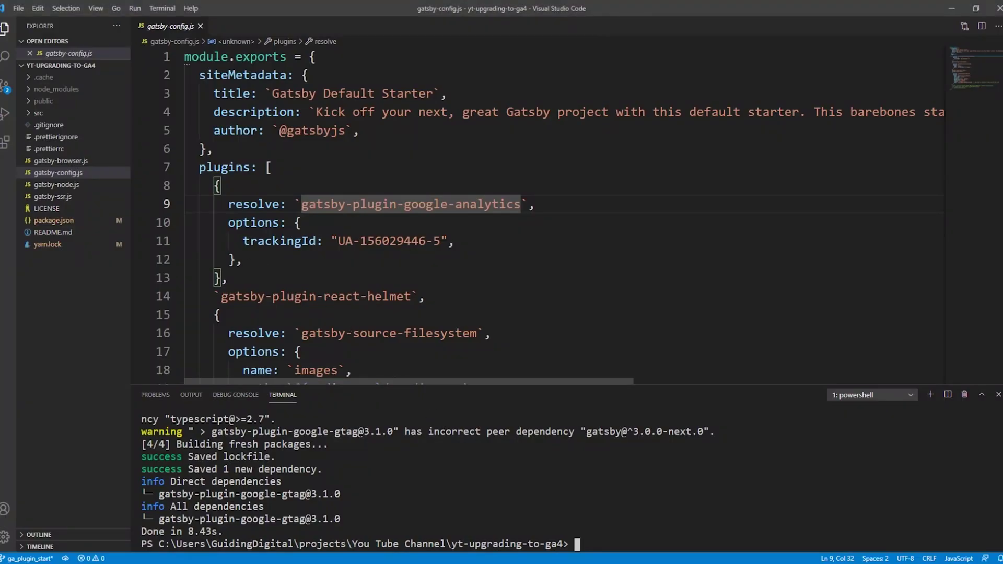
left_click(228, 277)
key("ctrl+v")
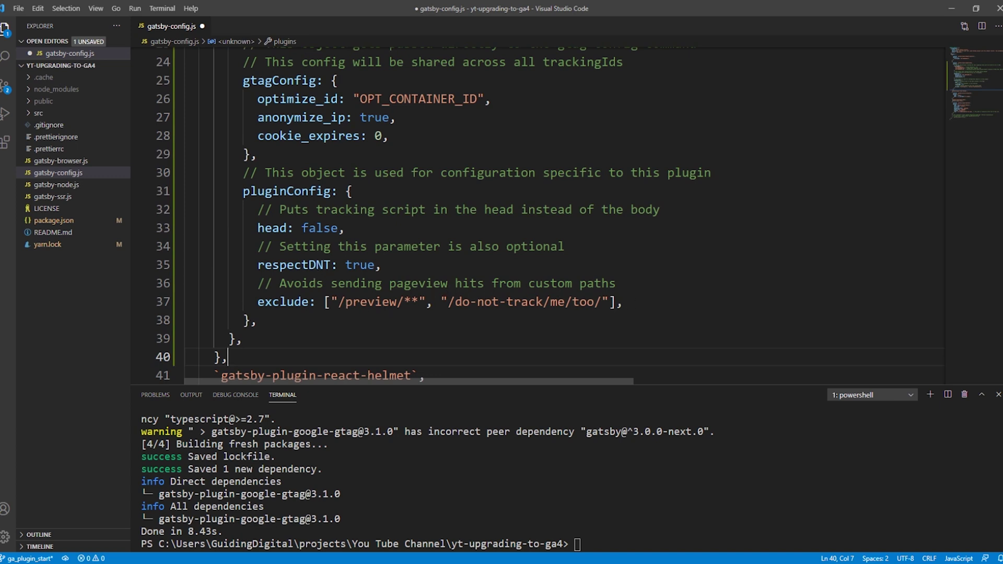
- In pluginConfig, delete the respectDNT and exclude options with their comments and set head to true
left_click_drag(623, 302, 186, 251)
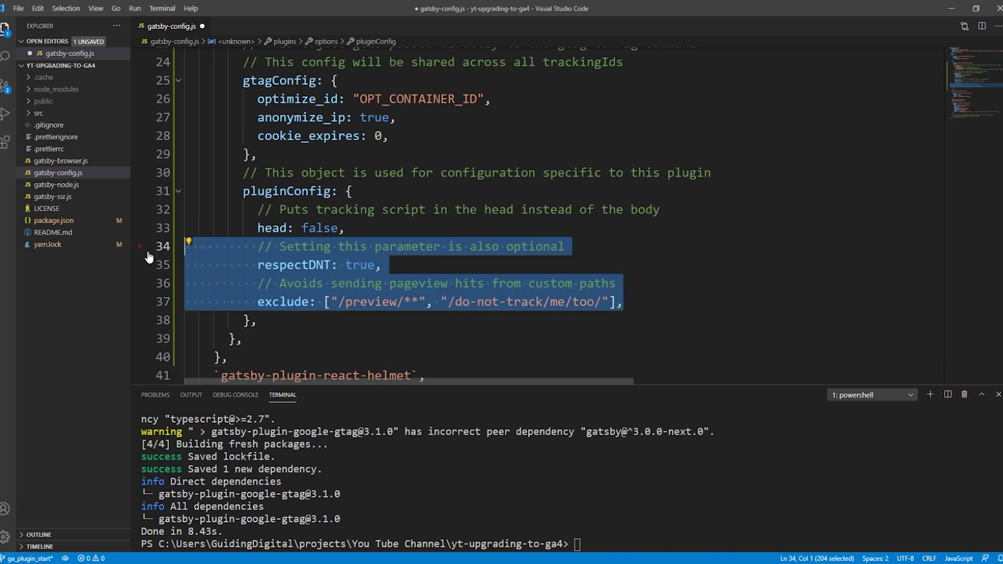
key("BackSpace")
key("BackSpace")
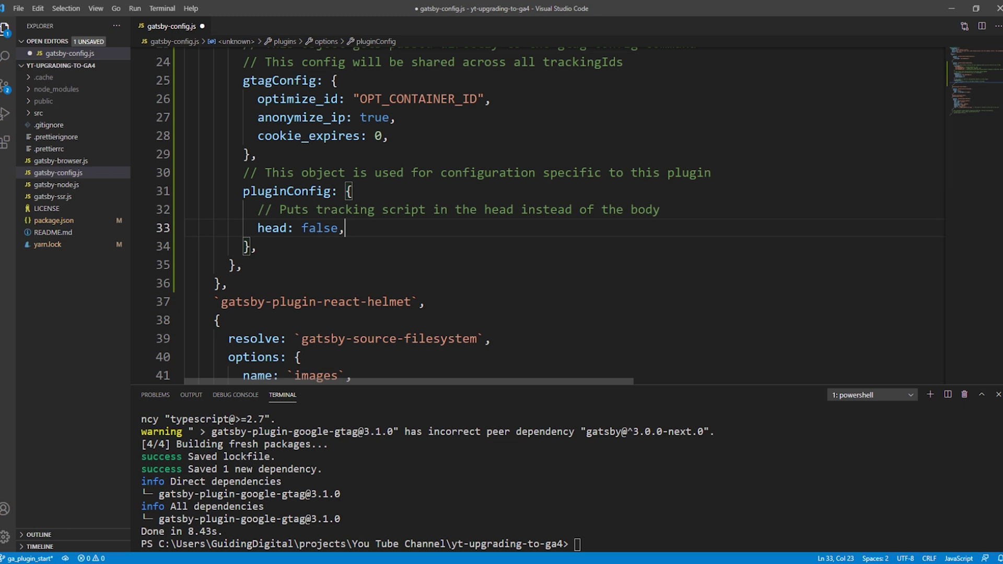
key("Left")
key("ctrl+shift+Left")
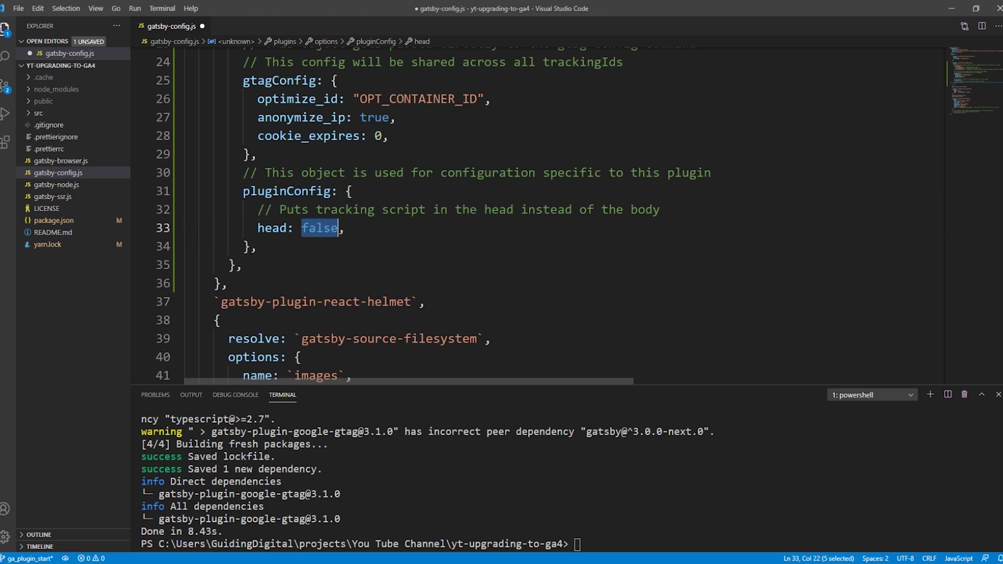
type("true")
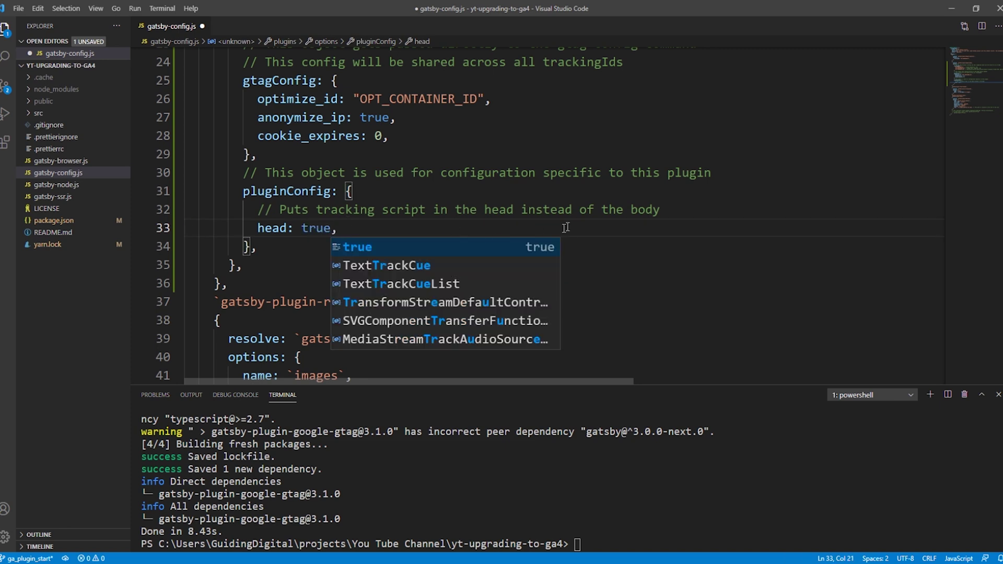
- Delete the gtagConfig block and all comments between the trackingIds list and the head option
left_click_drag(660, 209, 183, 209)
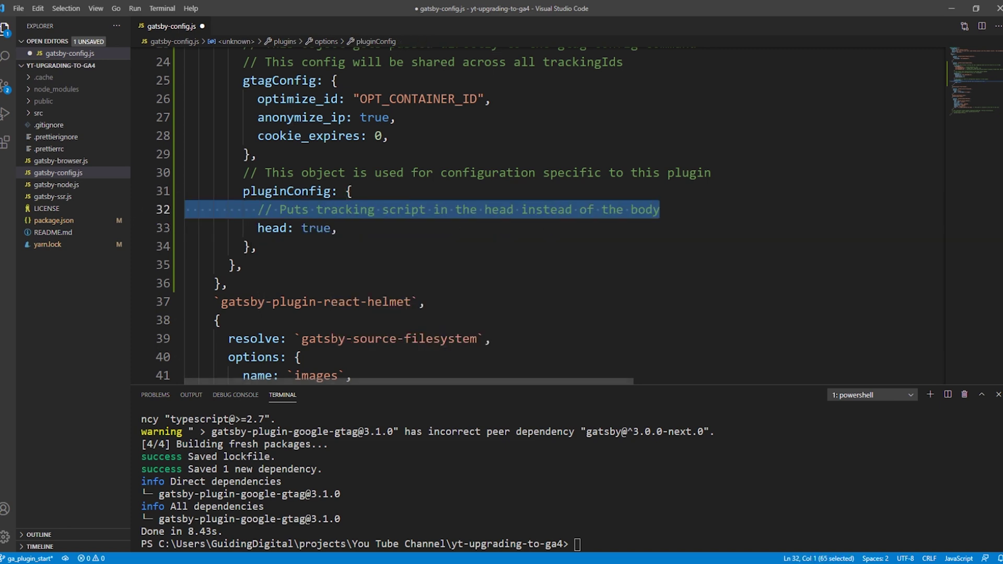
key("BackSpace")
key("BackSpace")
left_click_drag(713, 172, 180, 78)
key("BackSpace")
scroll(477, 268, "up", 3)
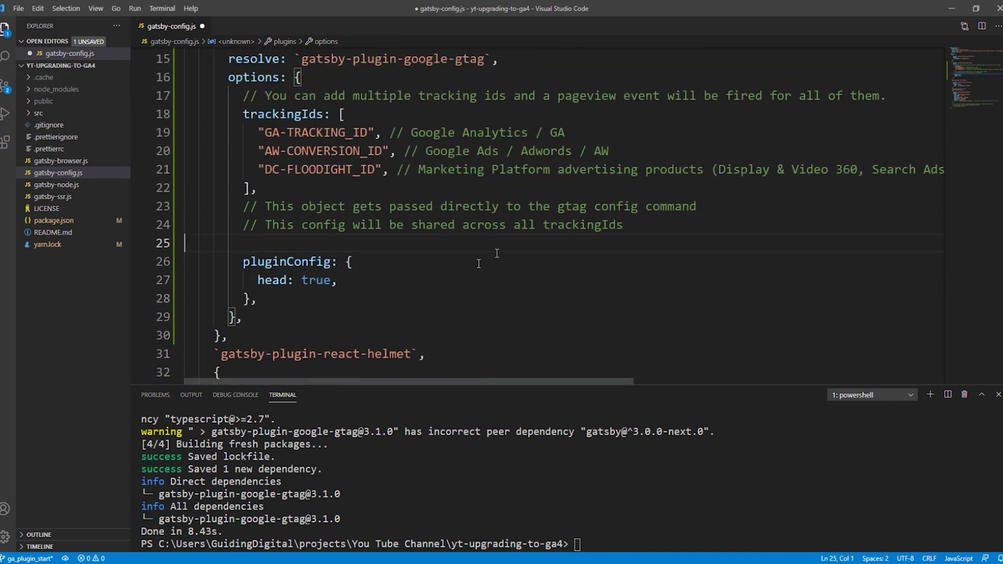
left_click_drag(624, 225, 153, 210)
key("BackSpace")
key("Delete")
key("Delete")
- Reduce trackingIds to the GA-TRACKING_ID entry by deleting the AW-CONVERSION_ID and DC-FLOODIGHT_ID lines and the remaining comments
left_click_drag(943, 170, 117, 151)
key("BackSpace")
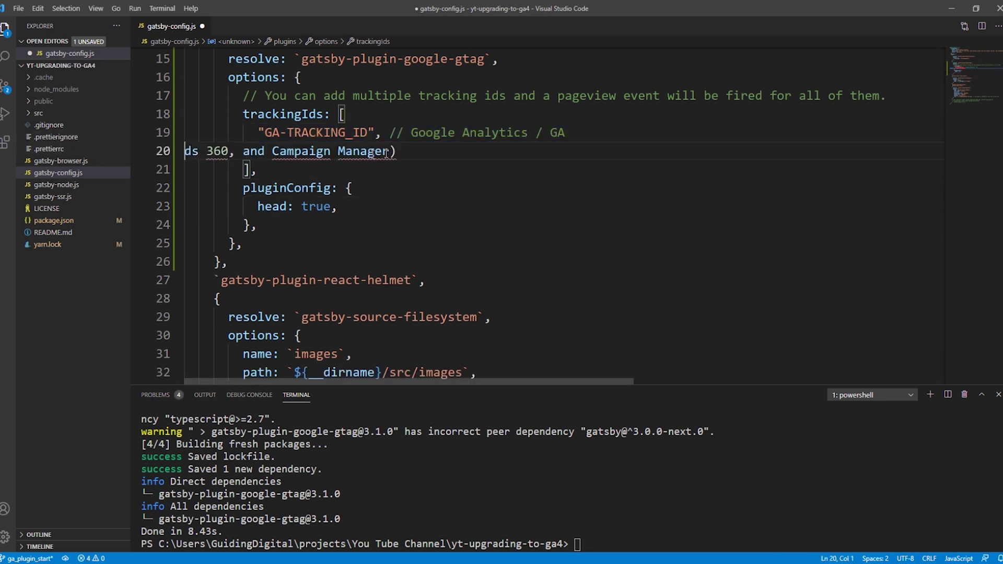
mouse_move(397, 151)
left_mouse_down()
mouse_move(135, 153)
mouse_move(389, 133)
left_mouse_up()
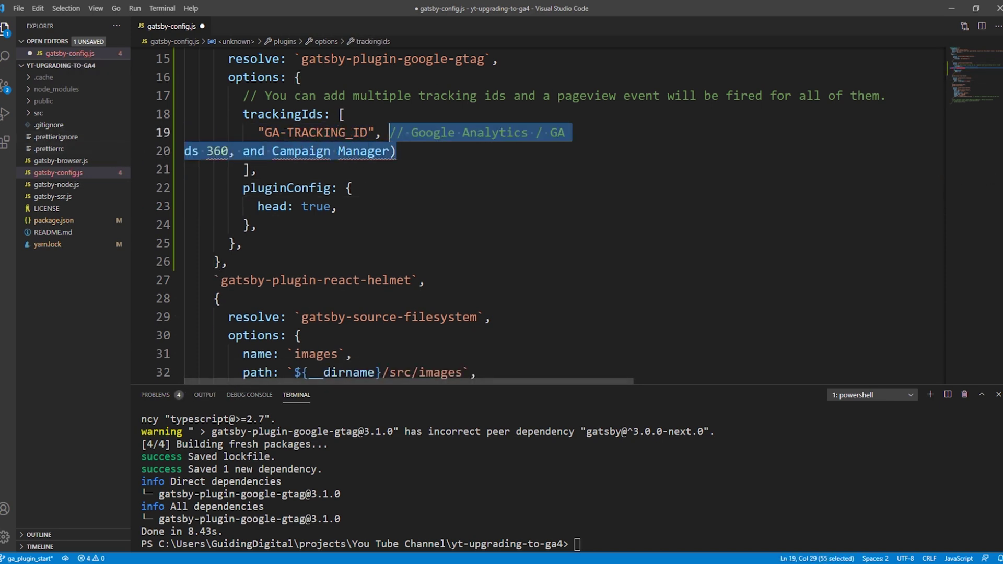
key("BackSpace")
left_click_drag(886, 95, 158, 97)
key("BackSpace")
key("BackSpace")
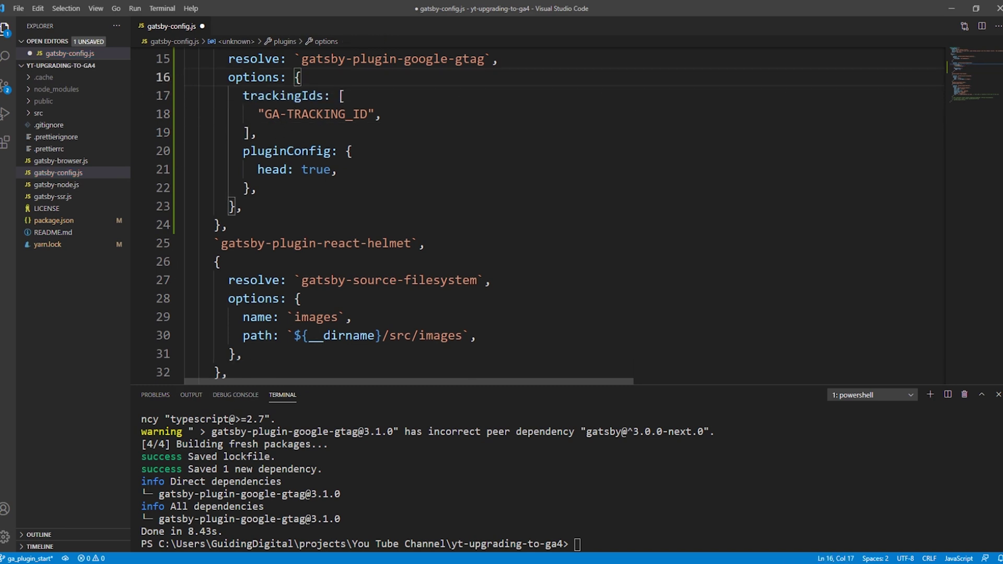
- Replace the GA-TRACKING_ID placeholder with the UA tracking ID copied from the old gatsby-plugin-google-analytics entry
scroll(158, 96, "up", 2)
scroll(455, 167, "up", 1)
left_click_drag(440, 120, 338, 120)
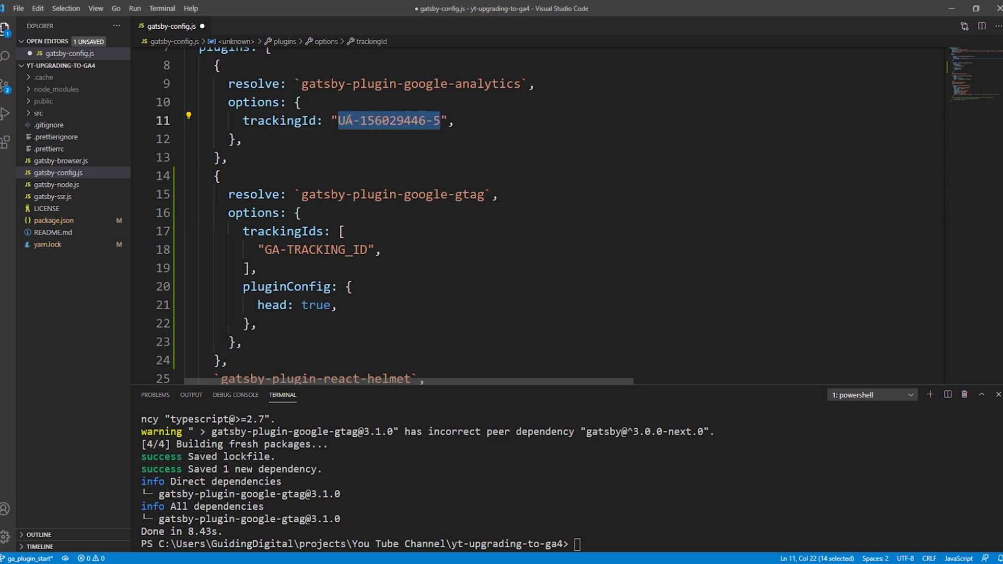
left_click_drag(367, 250, 264, 250)
key("ctrl+v")
- Delete the old gatsby-plugin-google-analytics entry and the leftover blank line from the plugins array
left_click(459, 121)
left_click_drag(229, 158, 185, 65)
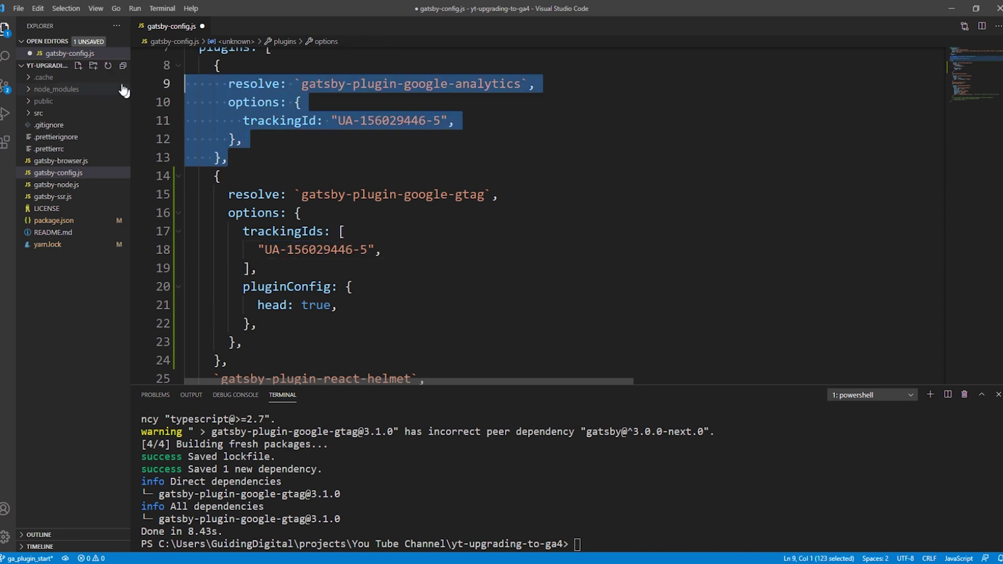
key("Delete")
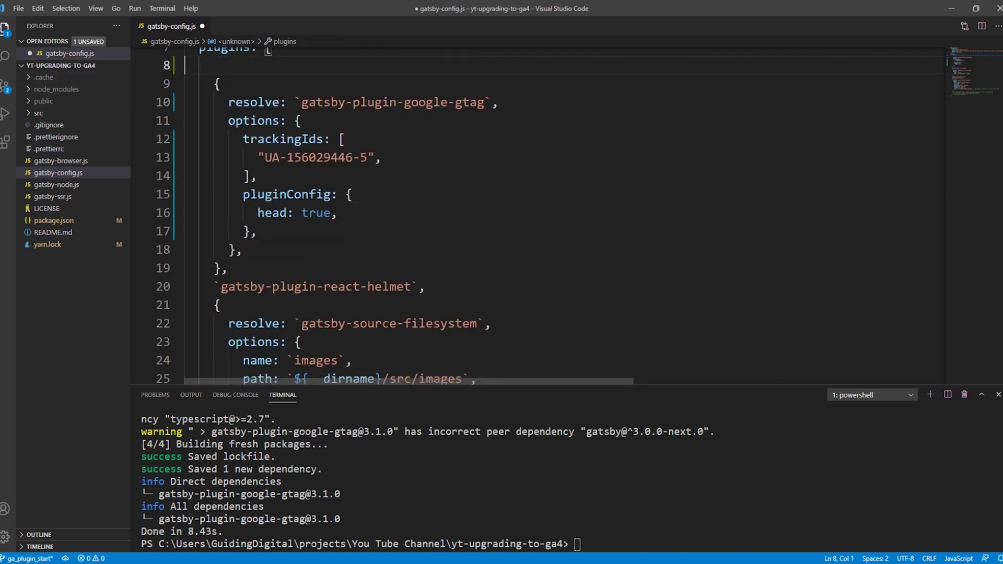
key("BackSpace")
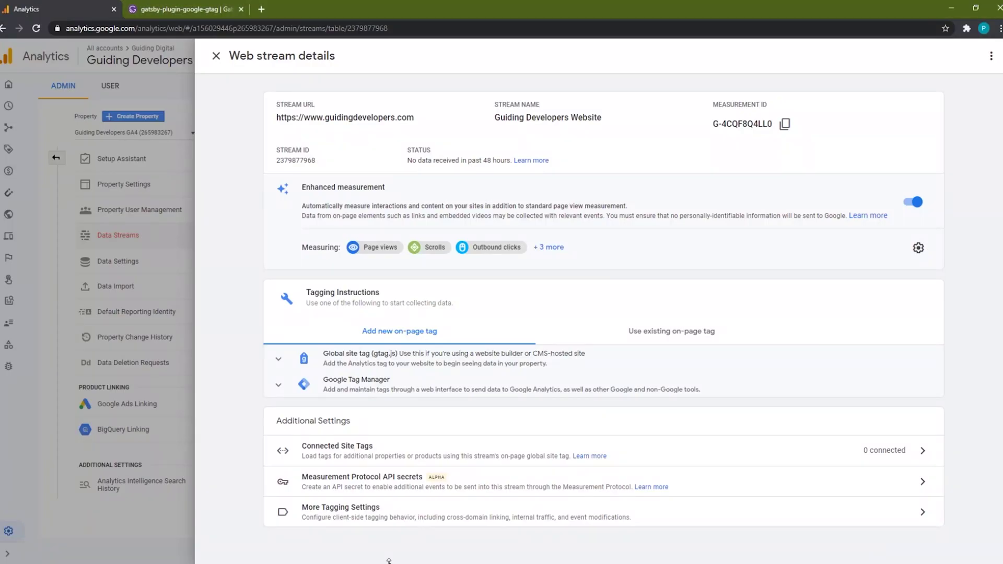
- Copy the GA4 measurement ID from the web stream details in Google Analytics and add it as a second trackingIds entry in gatsby-config.js
key("alt+Tab")
left_click(784, 124)
key("alt+Tab")
left_click(397, 149)
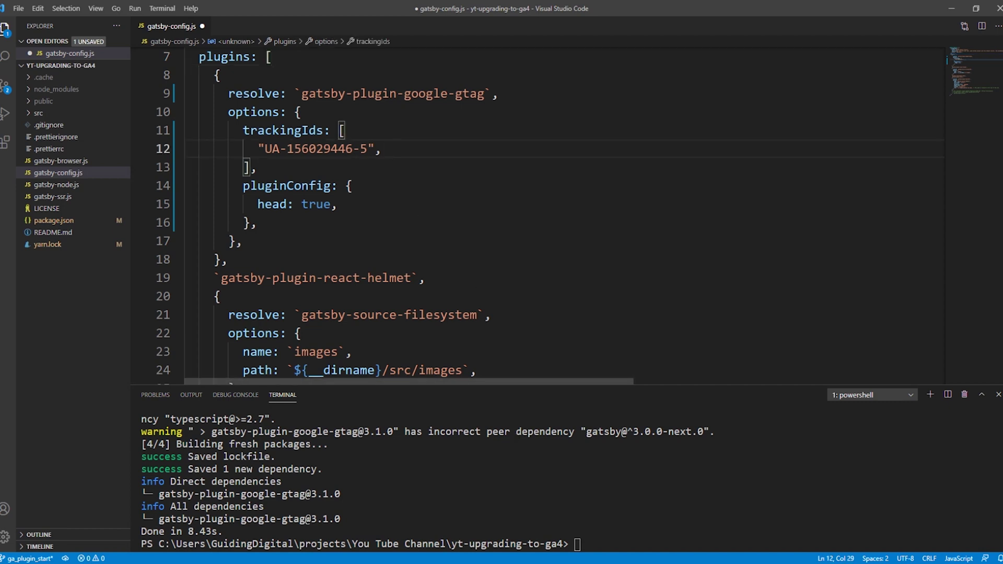
key("Return")
type("\"")
key("ctrl+v")
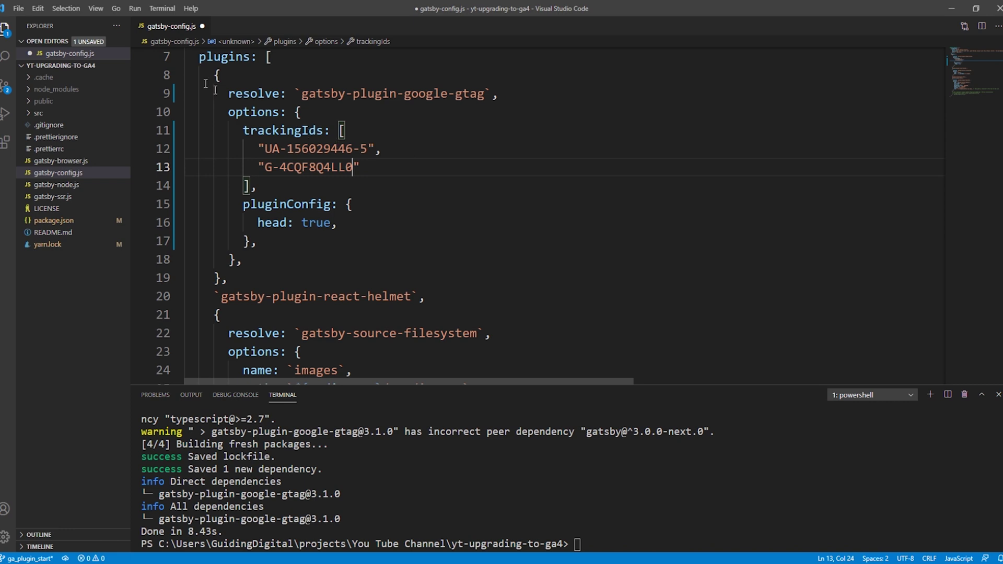
- Review the OutboundLink component's usage and import example in the gatsby-plugin-google-gtag documentation in the browser
left_click(112, 41)
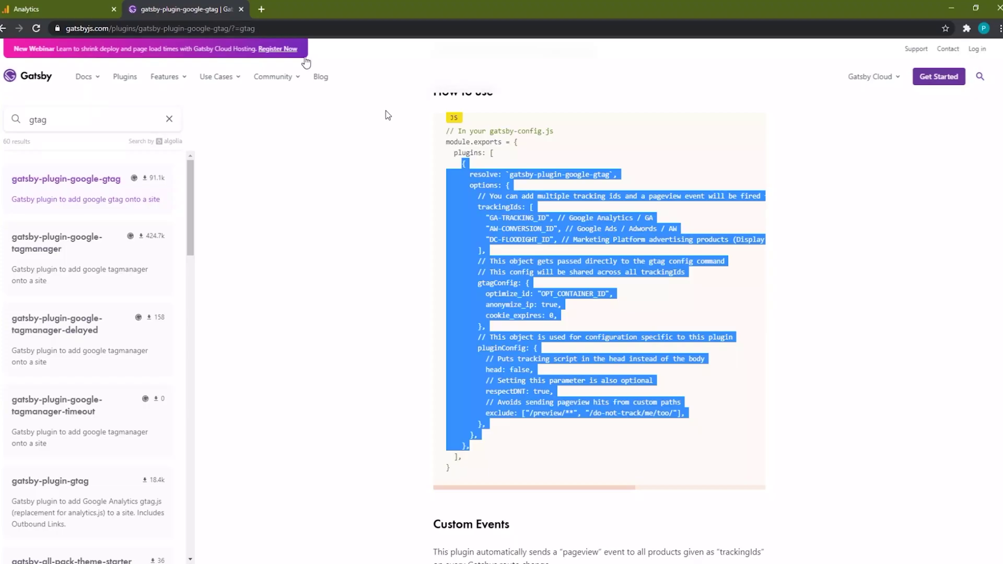
scroll(642, 479, "down", 15)
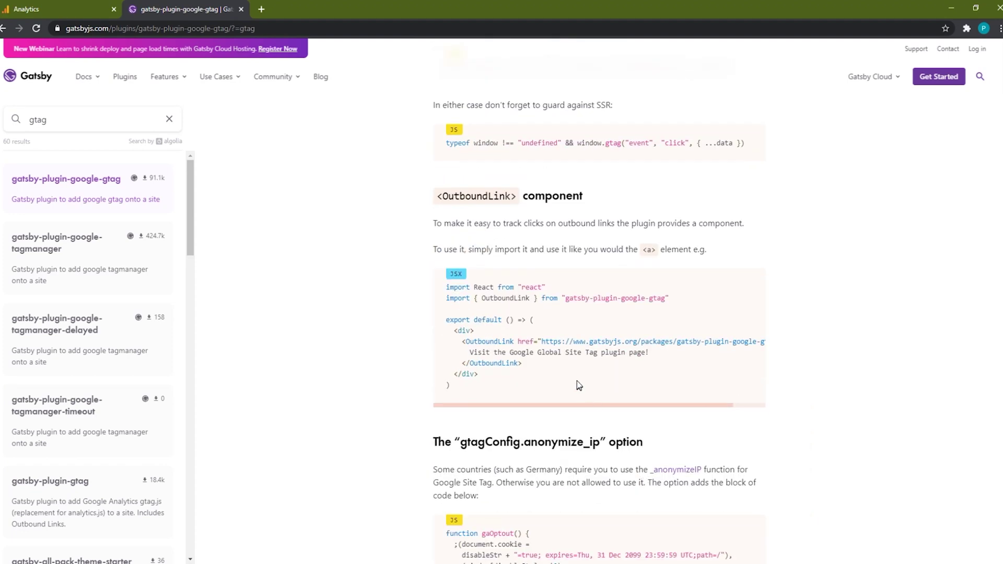
left_click_drag(522, 364, 462, 341)
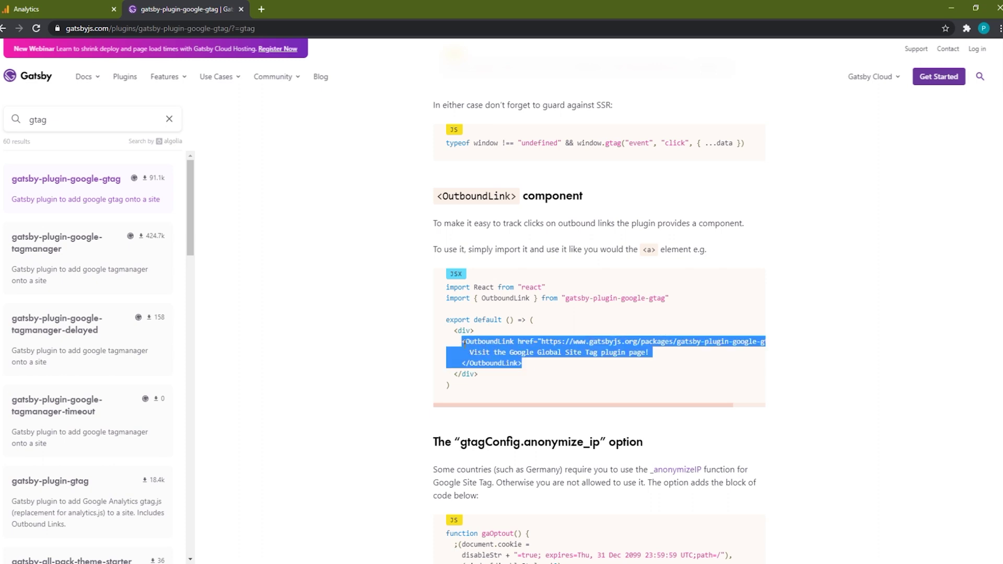
left_click(531, 368)
left_click_drag(670, 298, 562, 299)
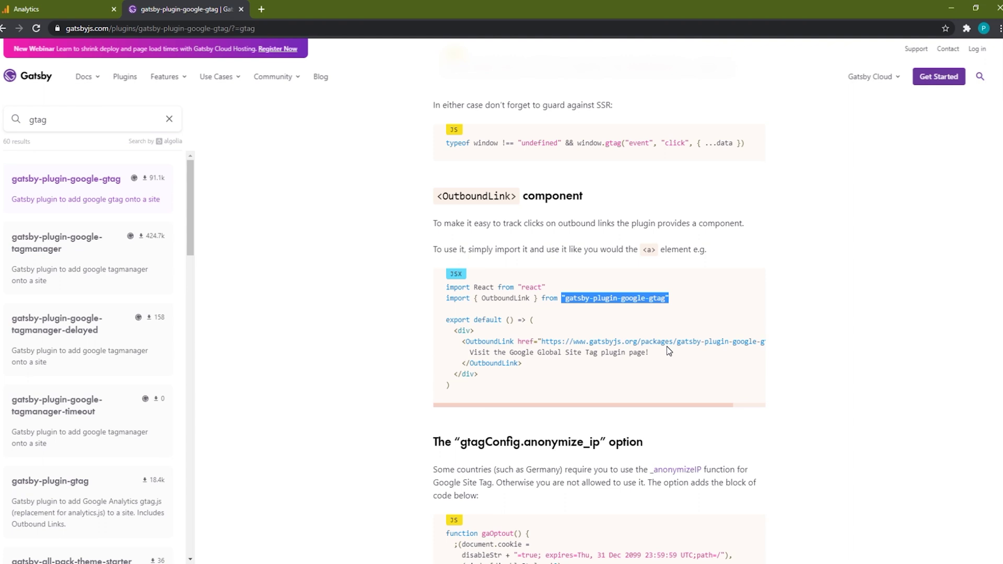
left_click(680, 309)
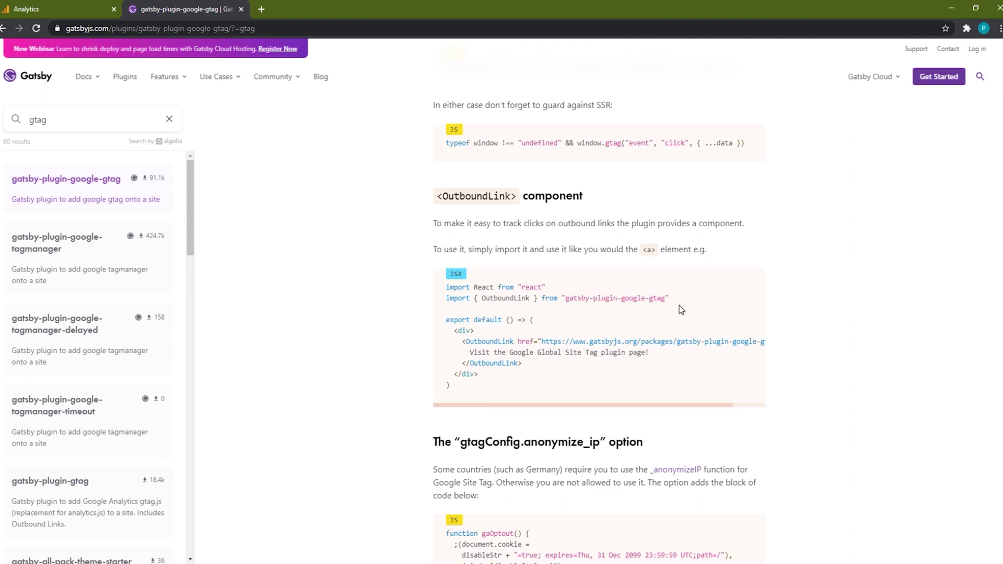
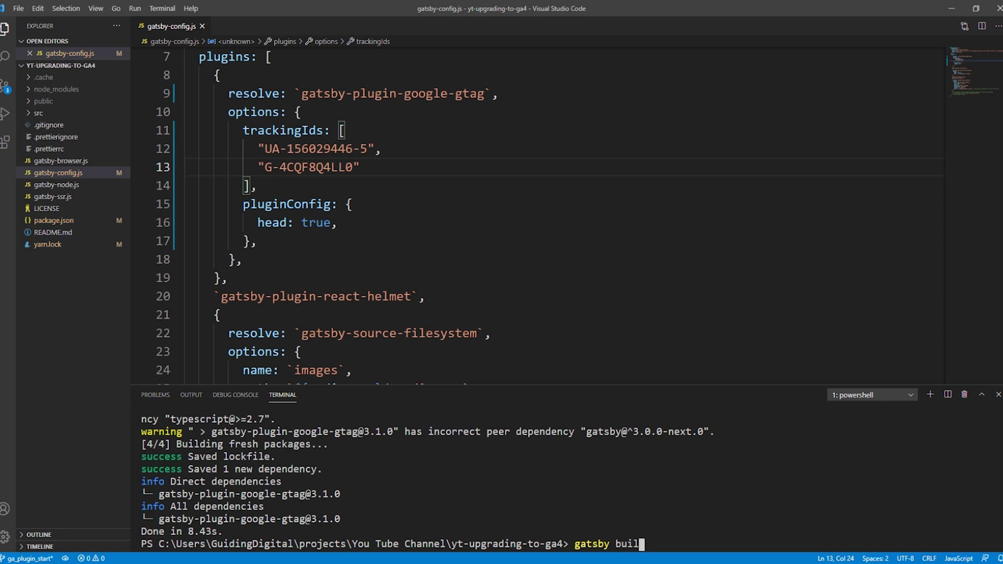
- Build the site with gatsby build and serve it with gatsby serve in the Visual Studio Code terminal
key("Return")
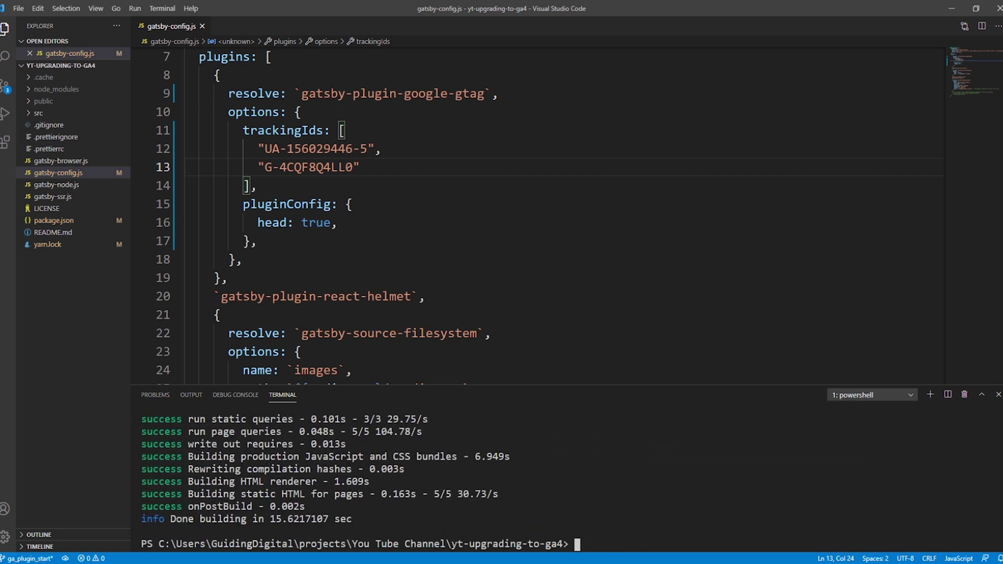
type("gatsby serve")
key("Return")
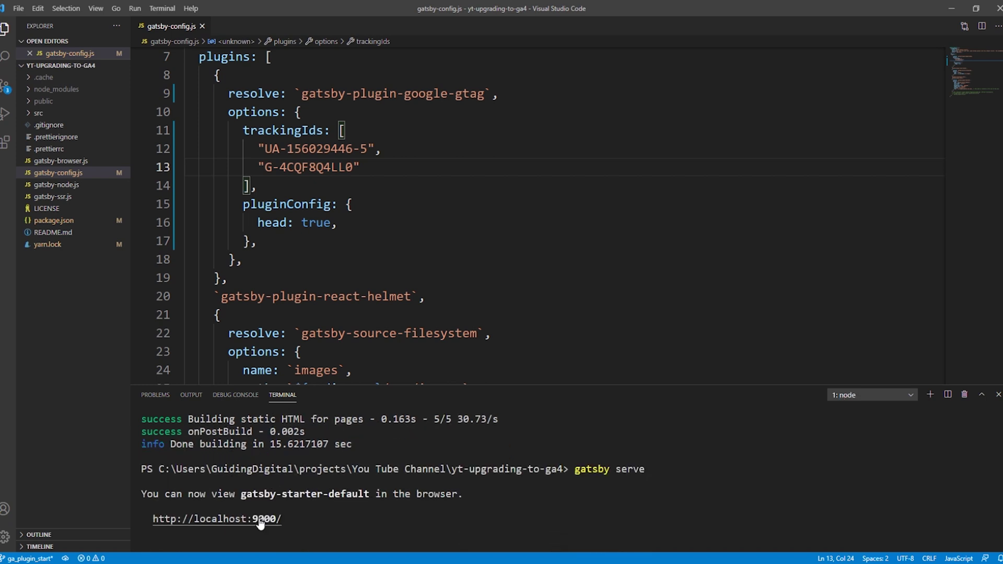
- Open the served site at localhost:9000 in the browser and arrange its window side by side with the Google Analytics window
left_click(261, 524, "ctrl")
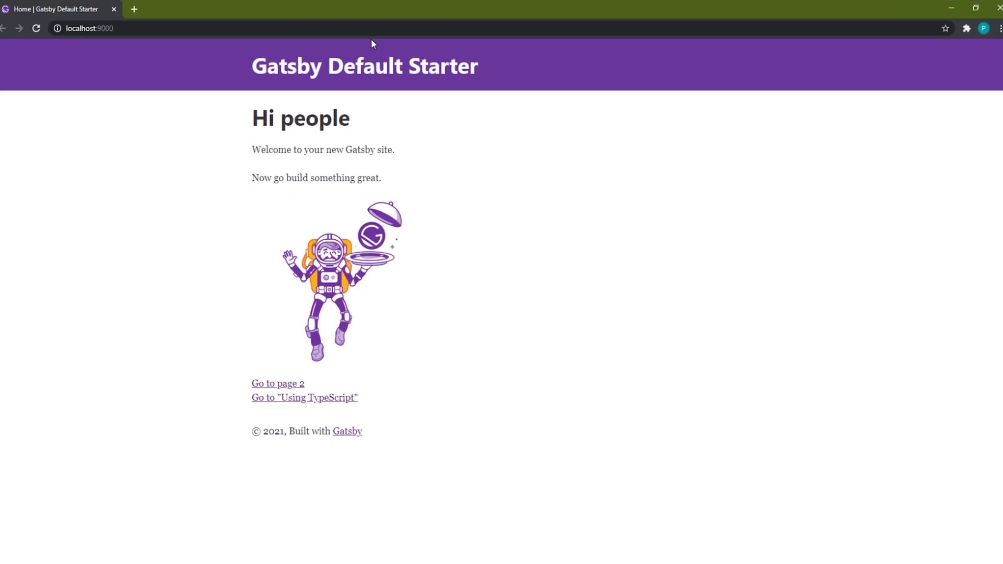
key("super+Right")
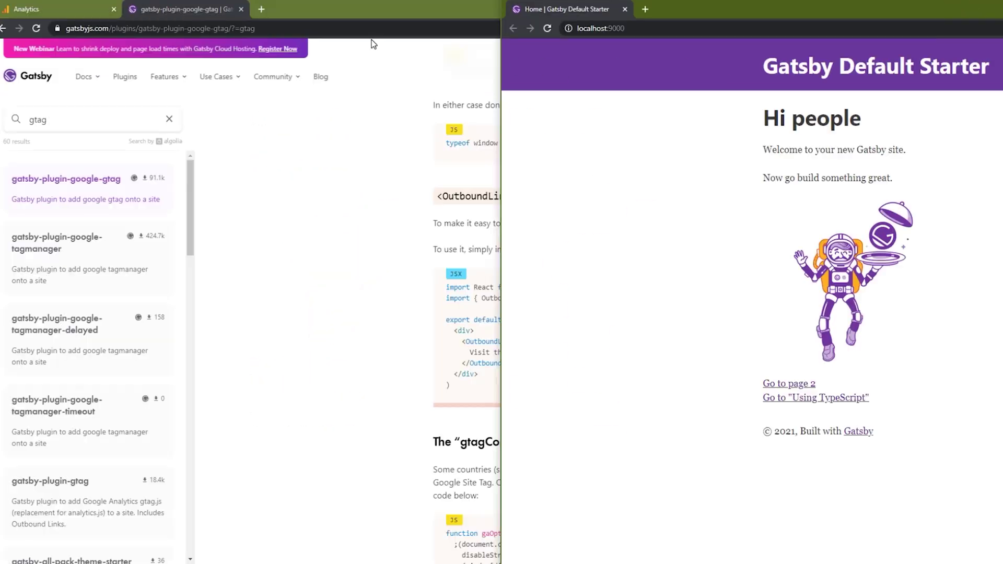
left_click(47, 9)
double_click(275, 10)
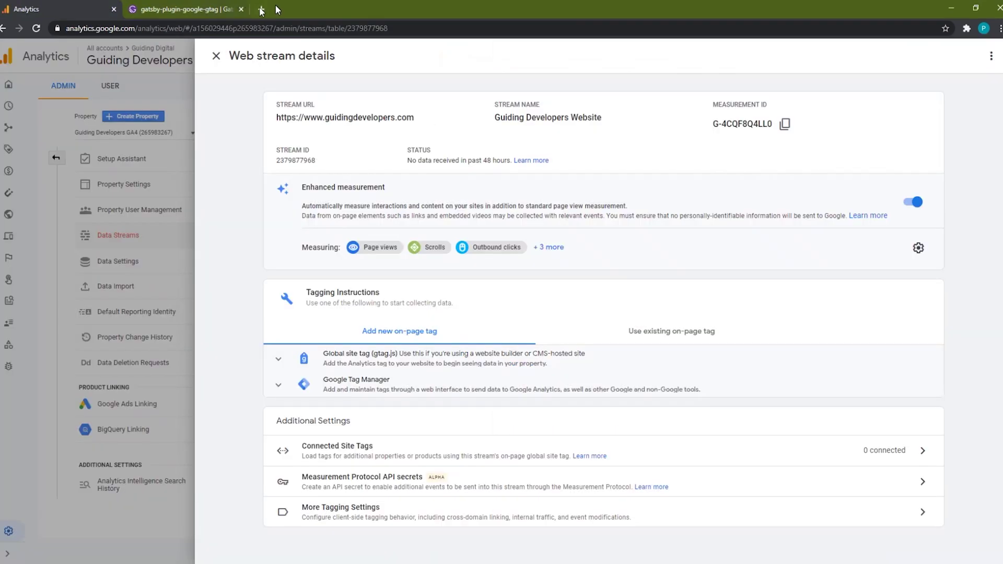
double_click(275, 4)
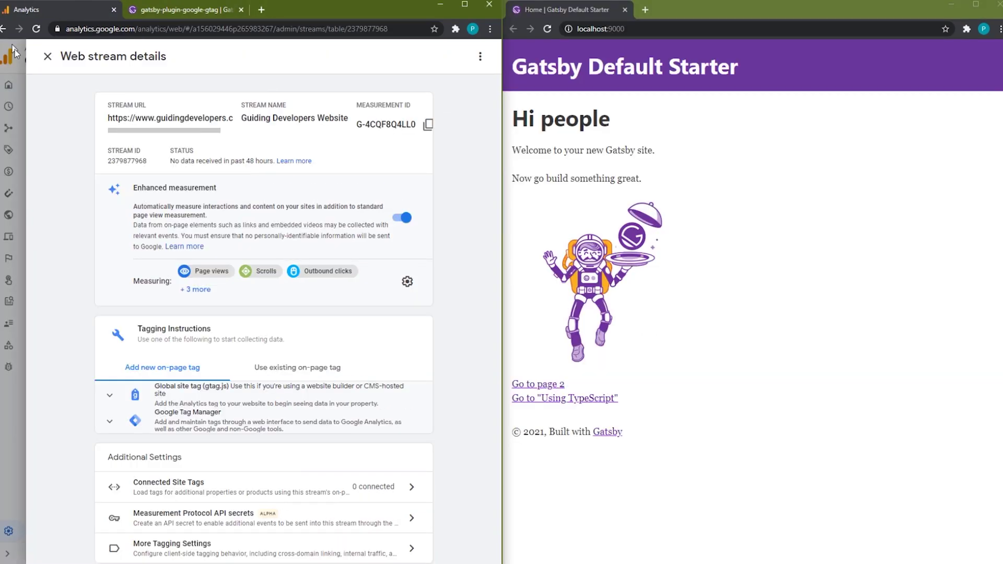
- Close the web stream details and look through the Realtime overview report of the Guiding Developers GA4 property
left_click(46, 57)
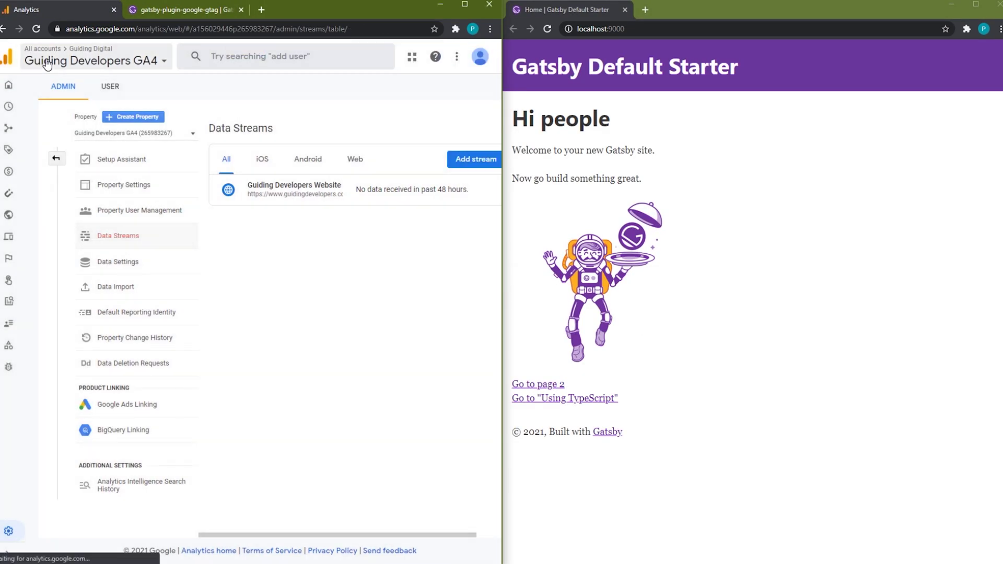
left_click(9, 88)
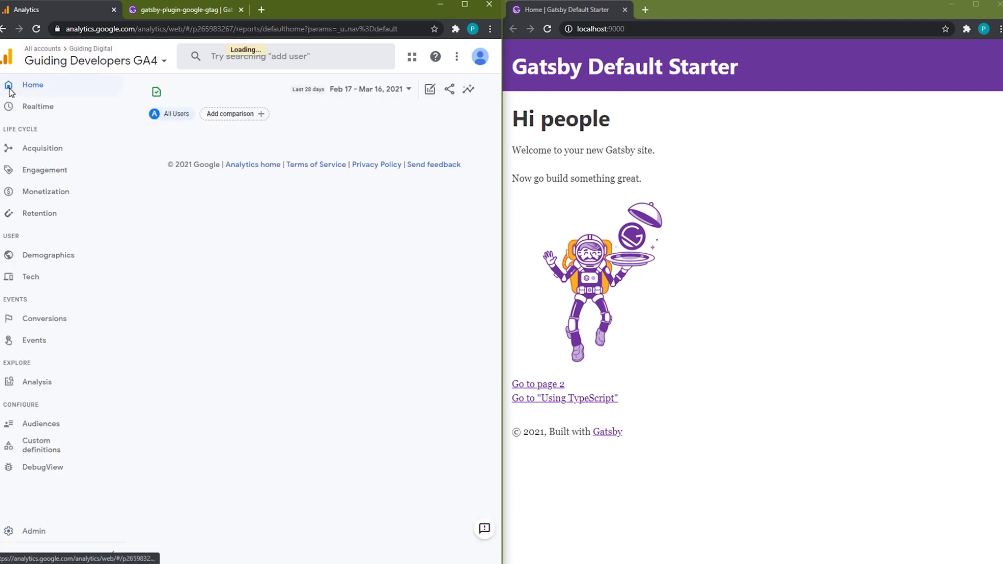
left_click(73, 116)
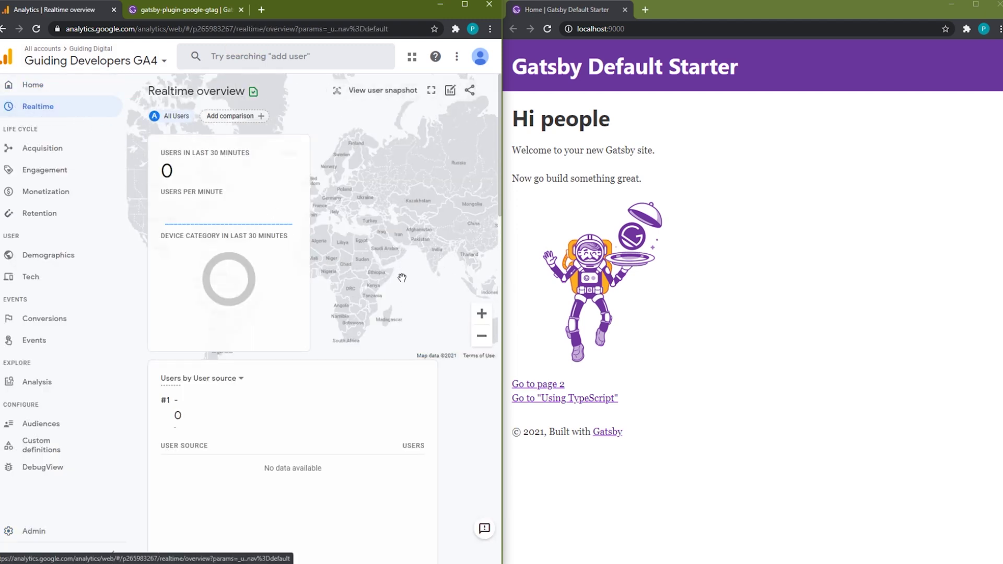
scroll(402, 278, "down", 10)
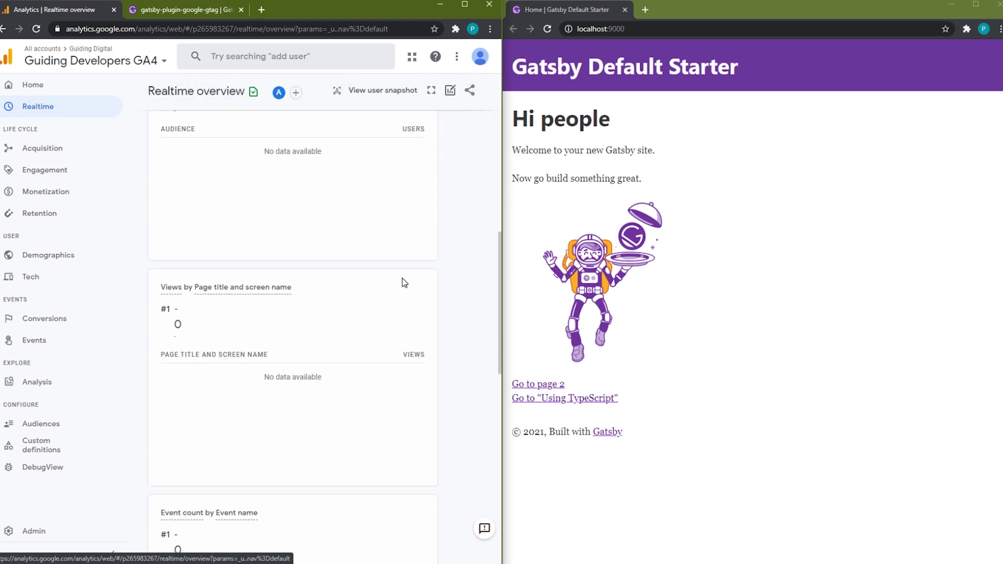
- Visit page 2, the homepage and the "Using TypeScript" page of the local site while checking the views and event cards in the Realtime overview
scroll(403, 282, "down", 4)
scroll(404, 282, "up", 2)
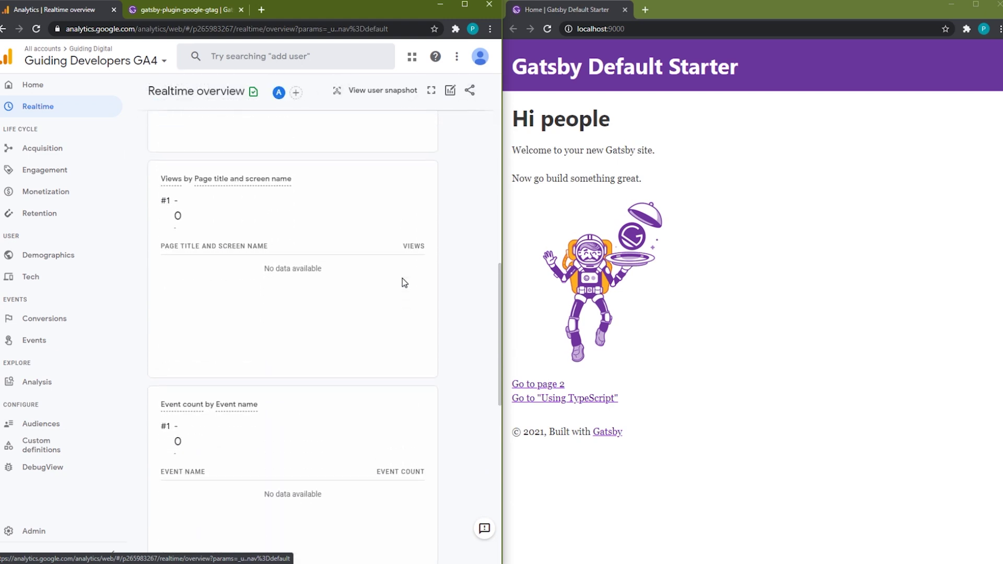
left_click(537, 384)
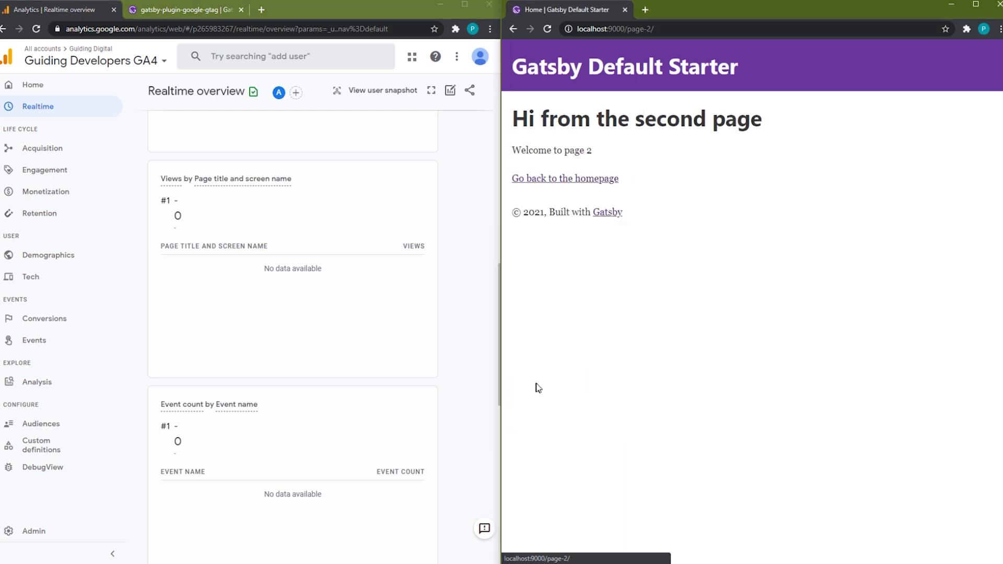
left_click(525, 184)
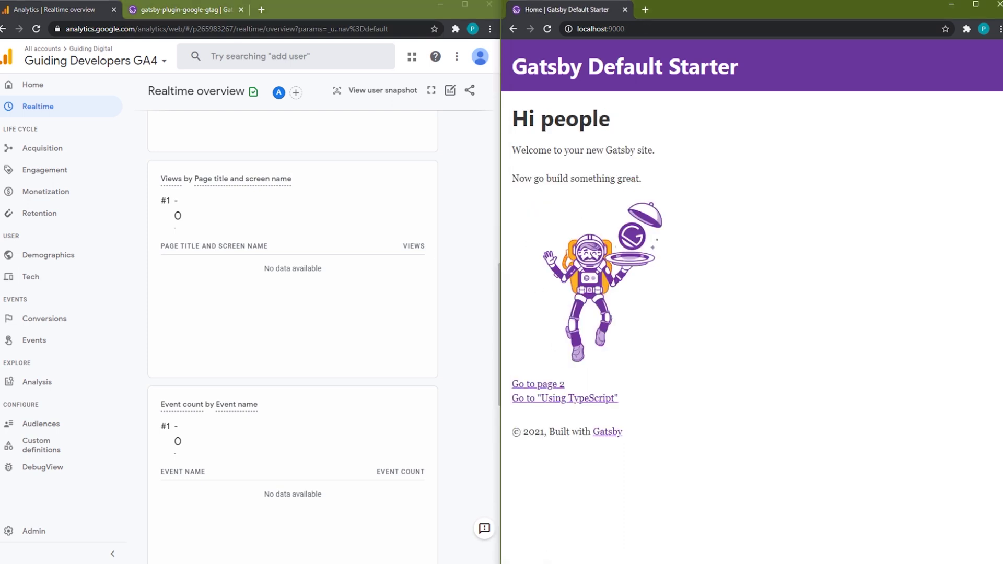
left_click(596, 398)
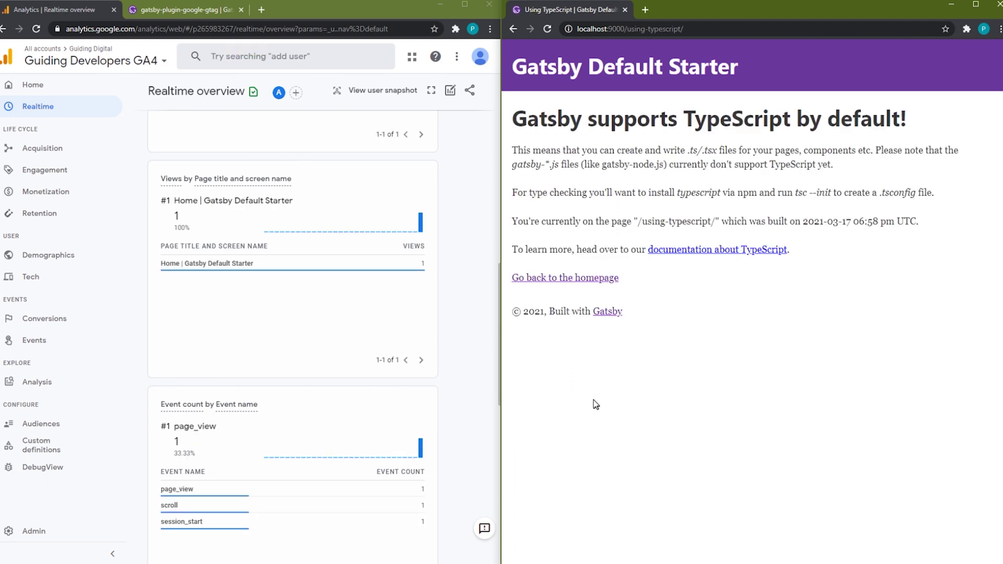
left_click(609, 278)
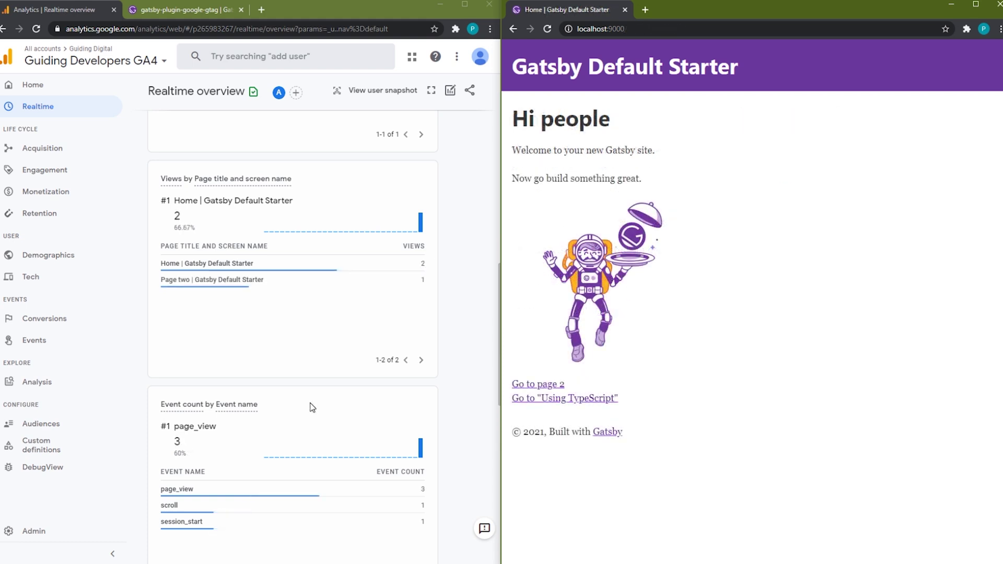
- Switch to the All Web Site Data view of the Guiding Developers UA property and open its Realtime Content report
left_click(157, 62)
left_click(157, 63)
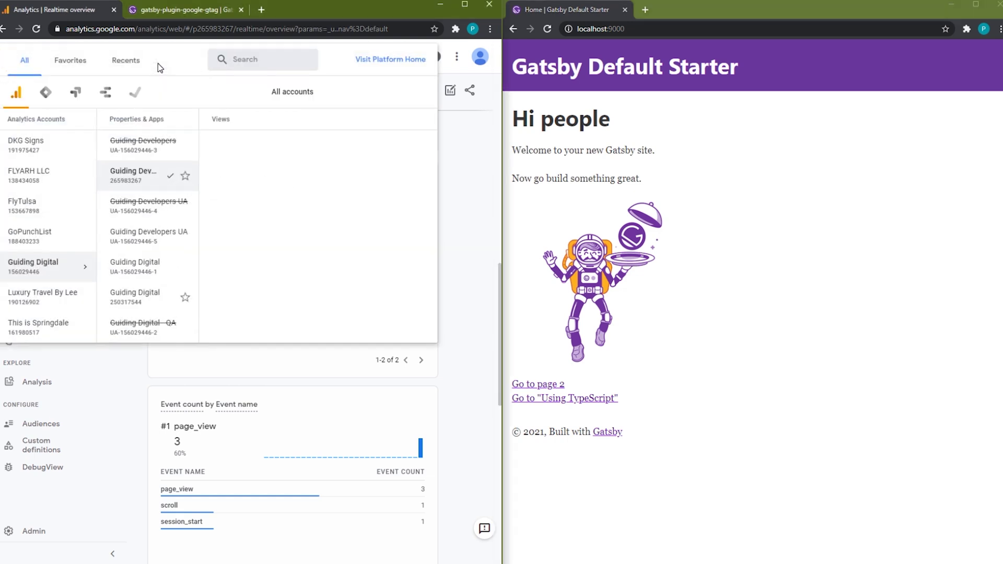
left_click(149, 244)
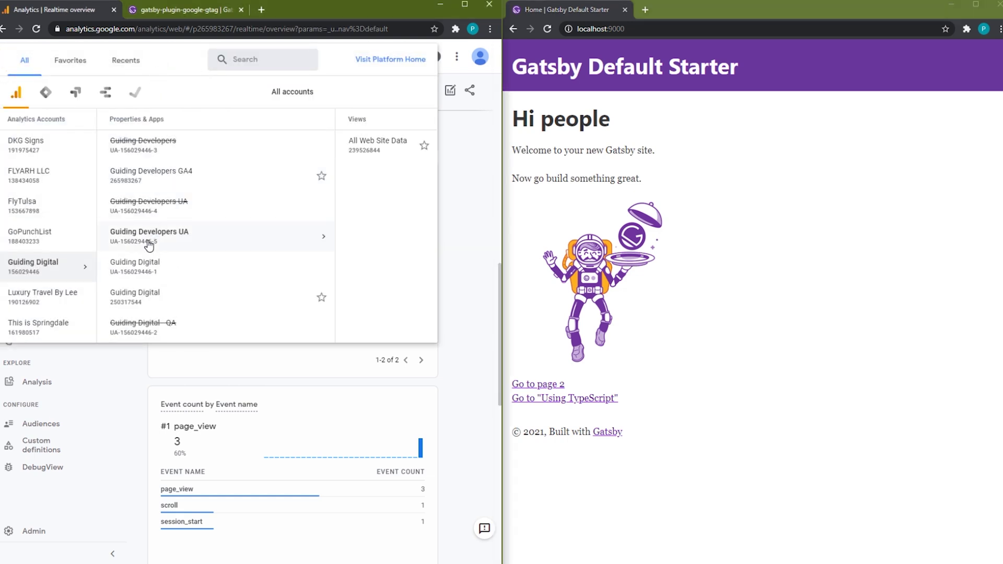
left_click(281, 147)
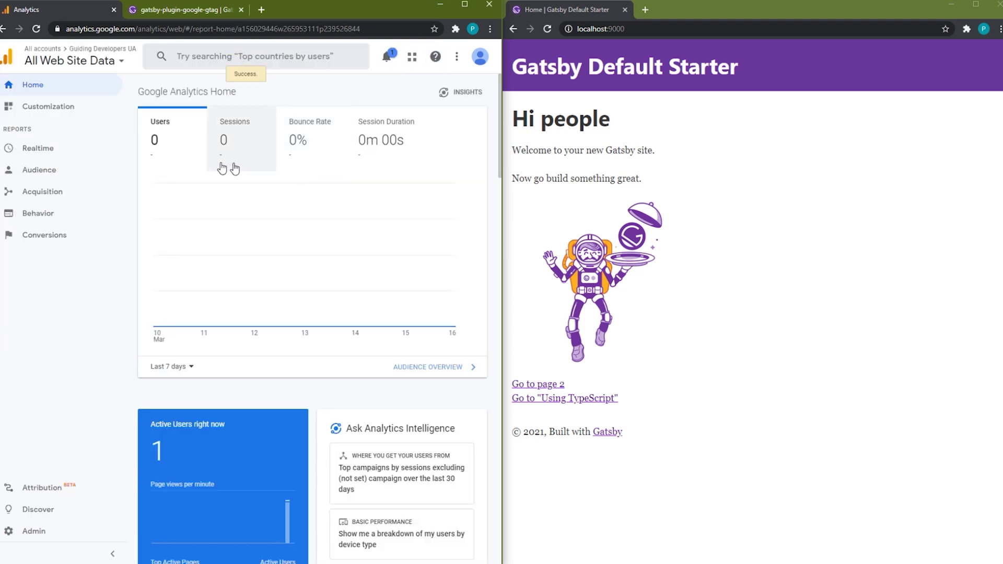
left_click(40, 152)
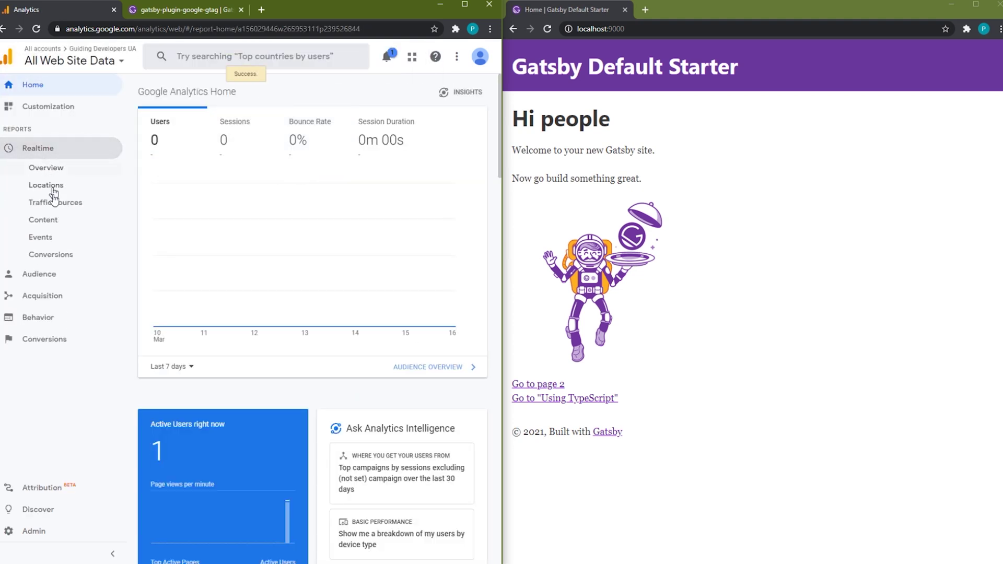
left_click(46, 220)
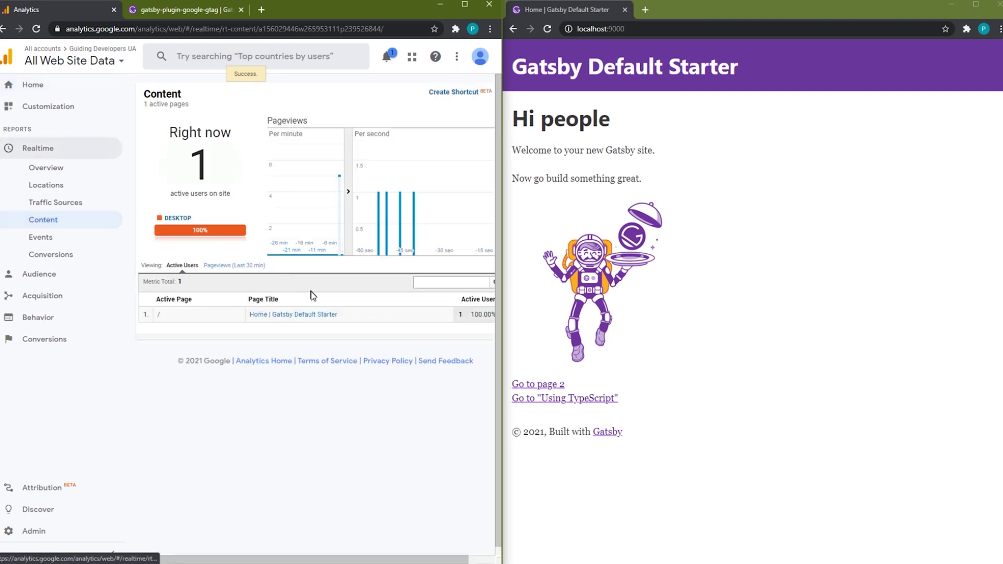
- Visit the "Using TypeScript" page, the homepage and page 2 of the local site to check the UA Realtime Content report
left_click(552, 404)
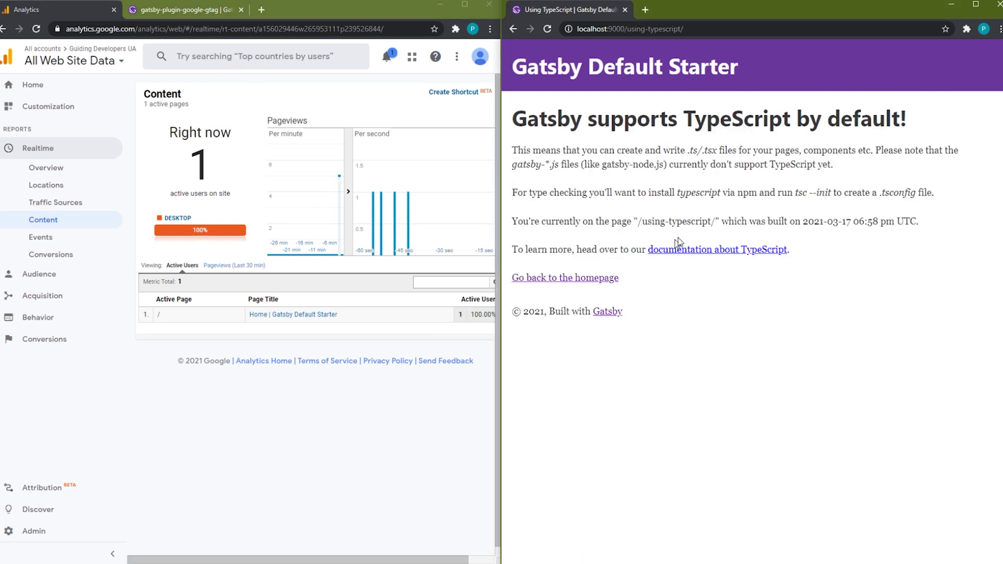
left_click(600, 280)
left_click(543, 386)
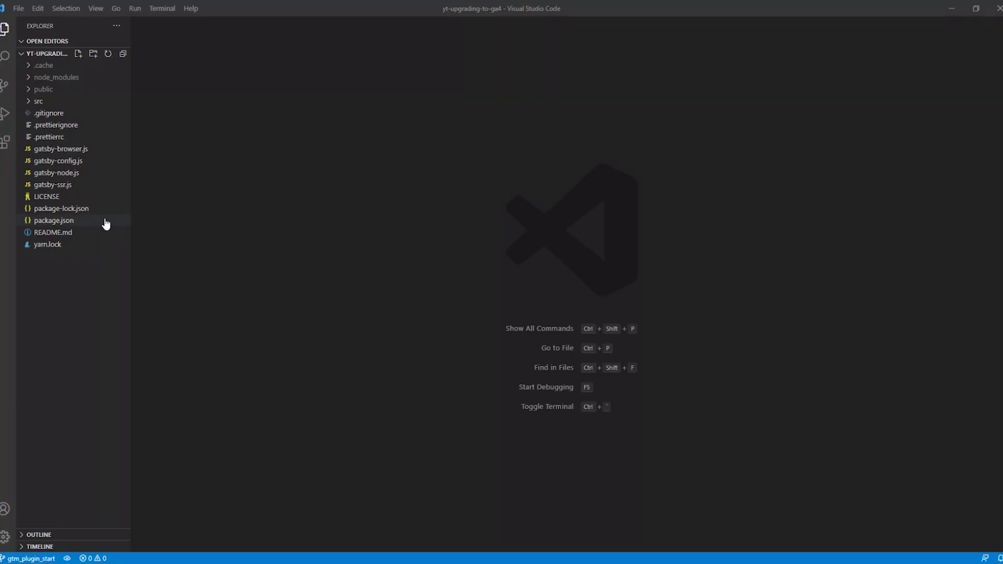
- Open gatsby-config.js in Visual Studio Code, and load tagmanager.google.com in a new browser tab
left_click(54, 163)
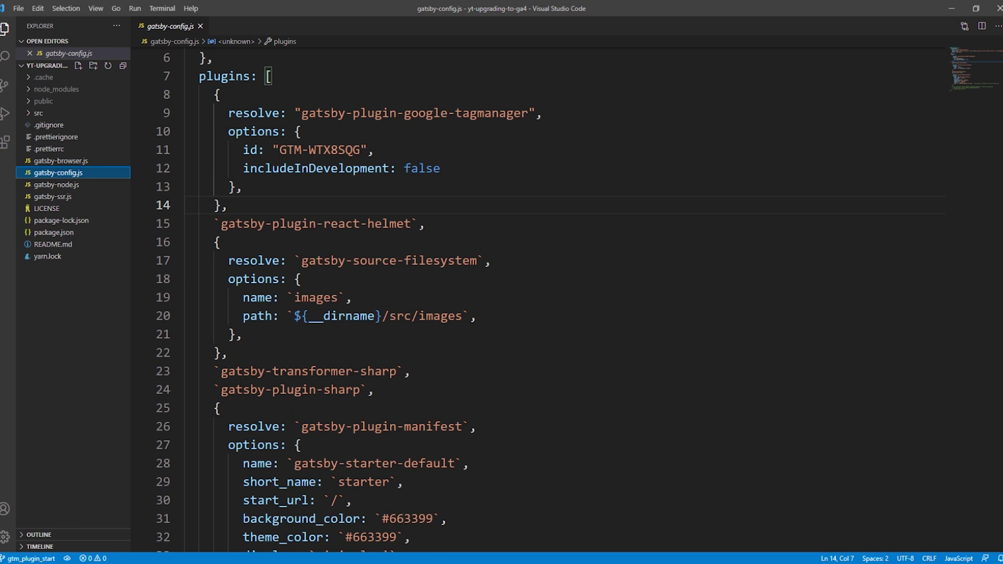
key("alt+Tab")
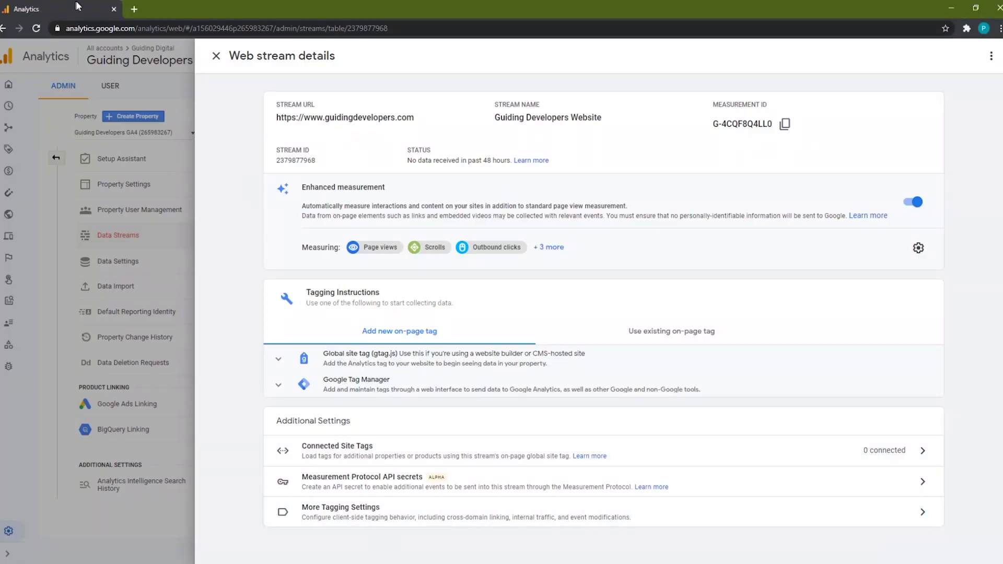
left_click(134, 9)
type("tag")
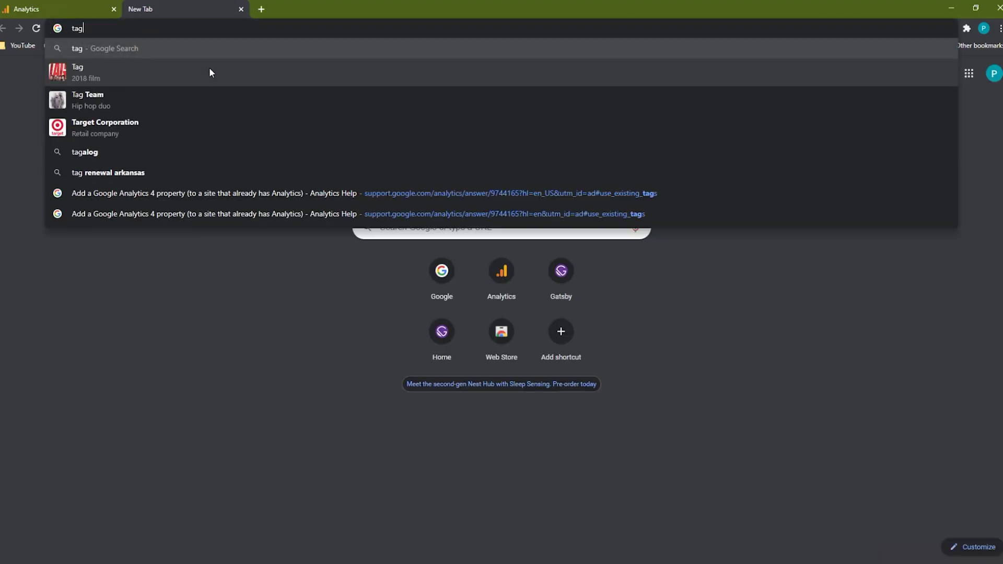
type("manager.goog")
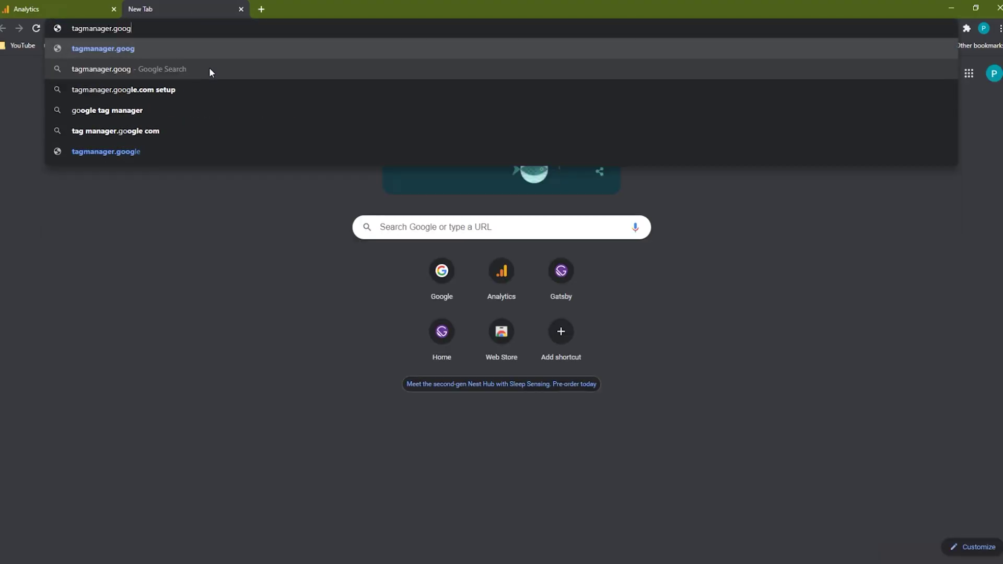
type("le.com")
key("Return")
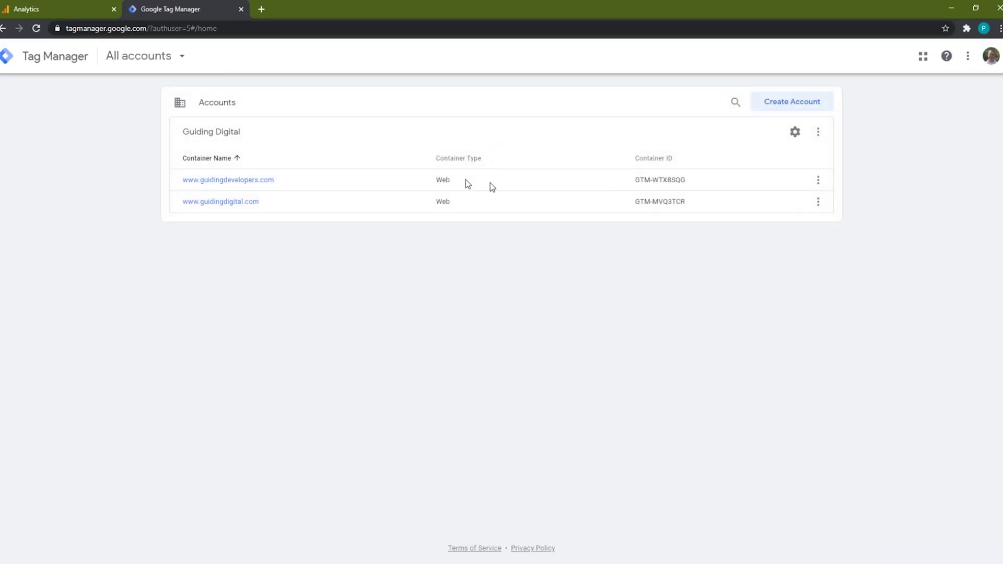
left_click(244, 179)
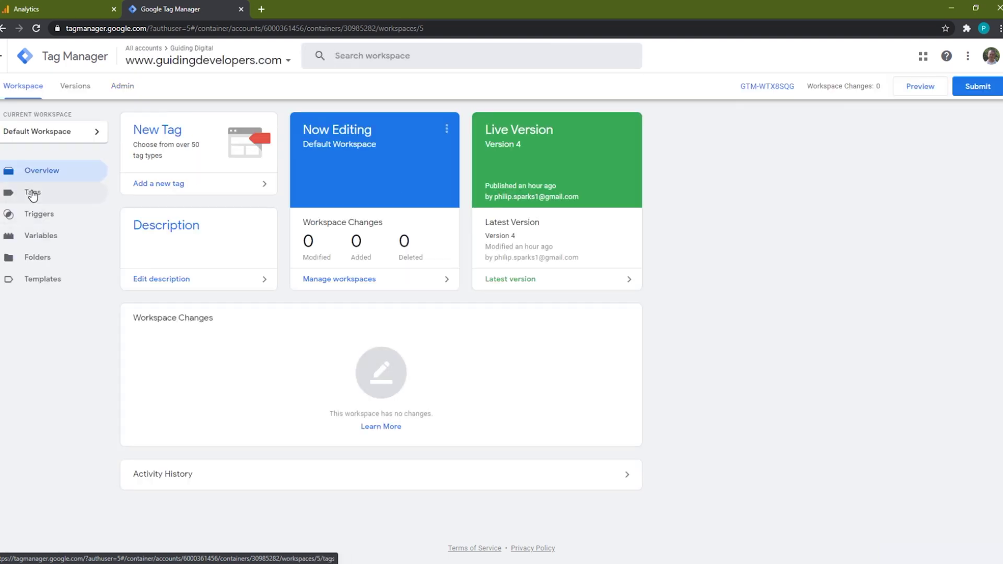
left_click(32, 193)
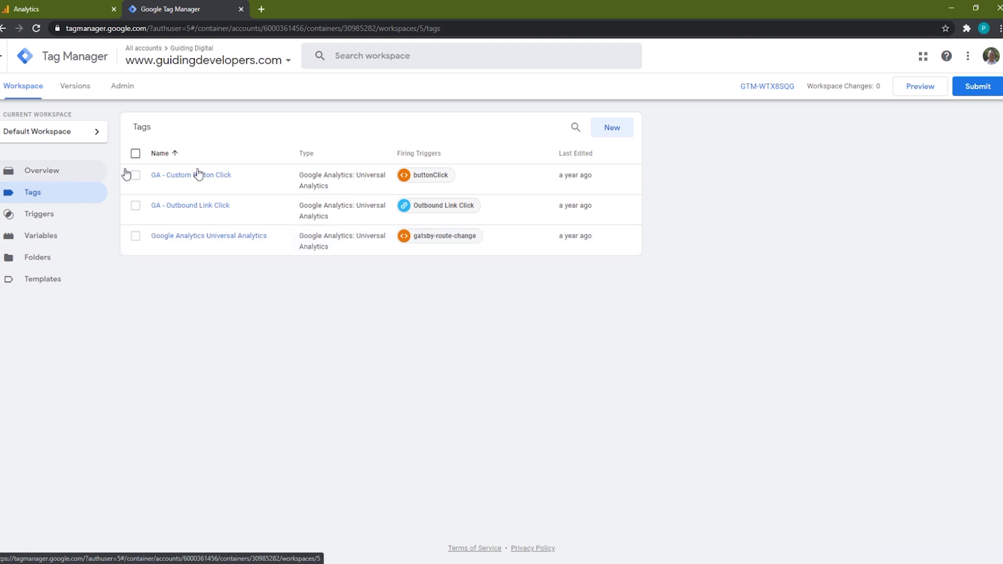
left_click(609, 128)
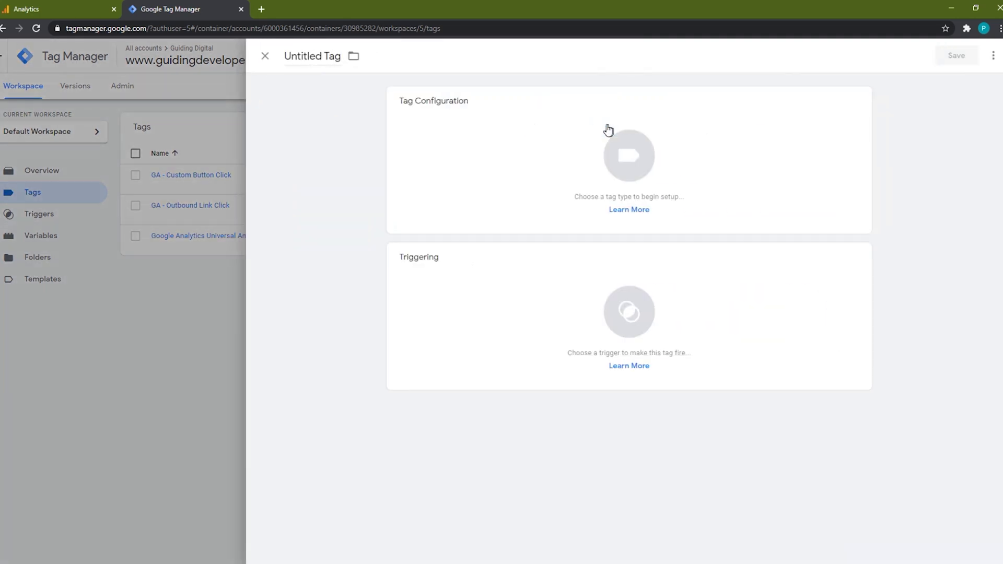
left_click(544, 146)
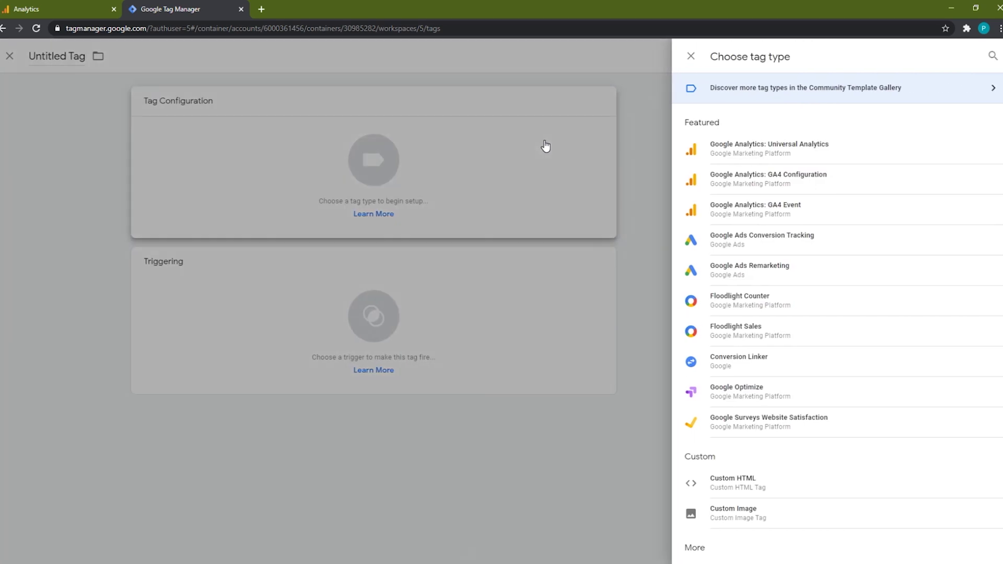
left_click(772, 183)
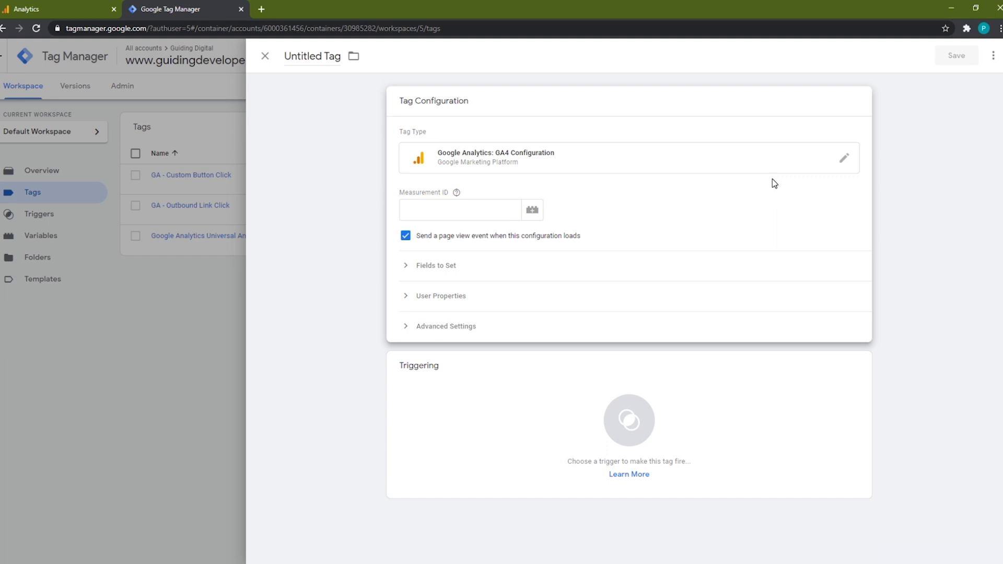
- Copy the Measurement ID from the Guiding Developers Website stream in Google Analytics into the new tag's Measurement ID in Tag Manager
left_click(39, 7)
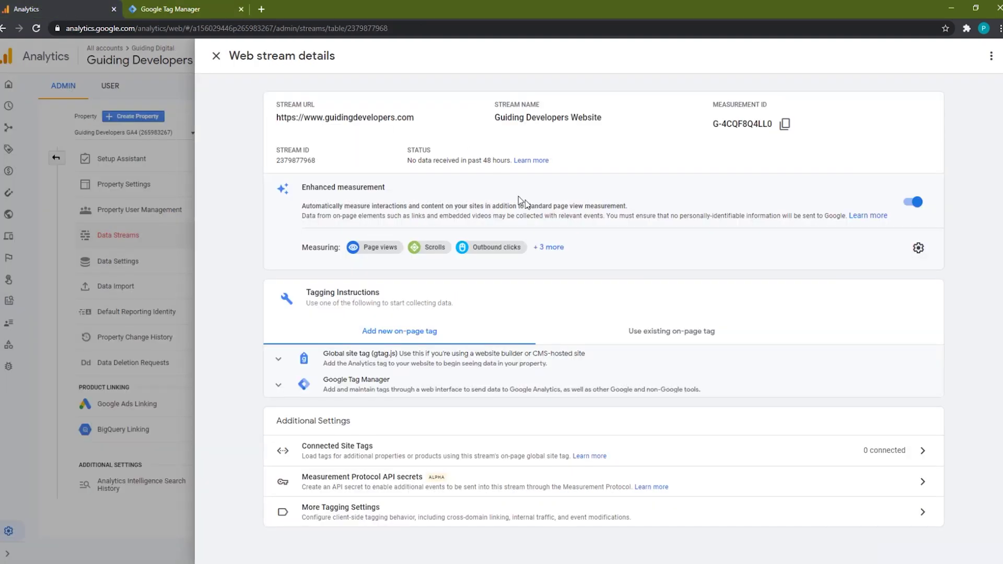
left_click(783, 125)
left_click(167, 10)
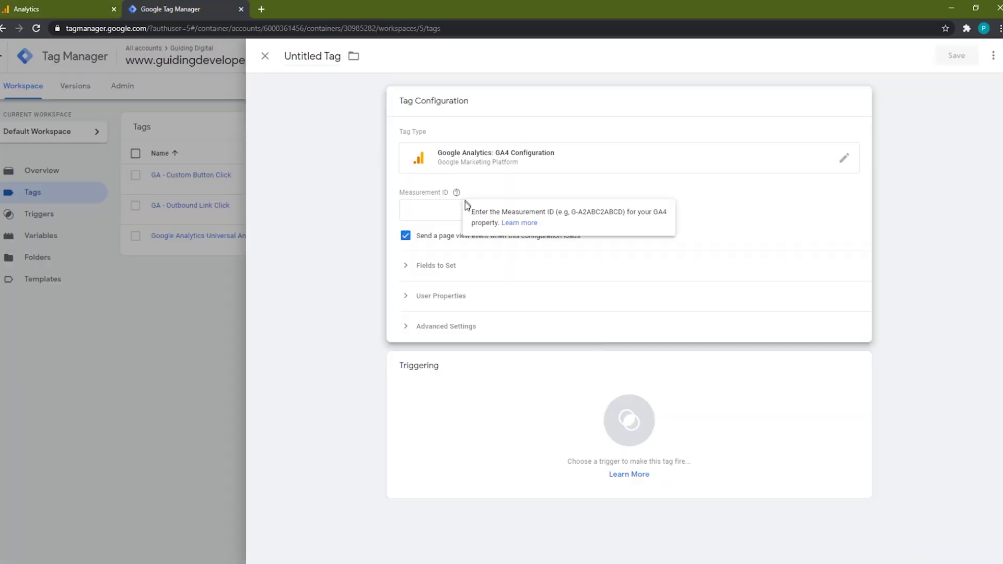
left_click(446, 207)
key("ctrl+v")
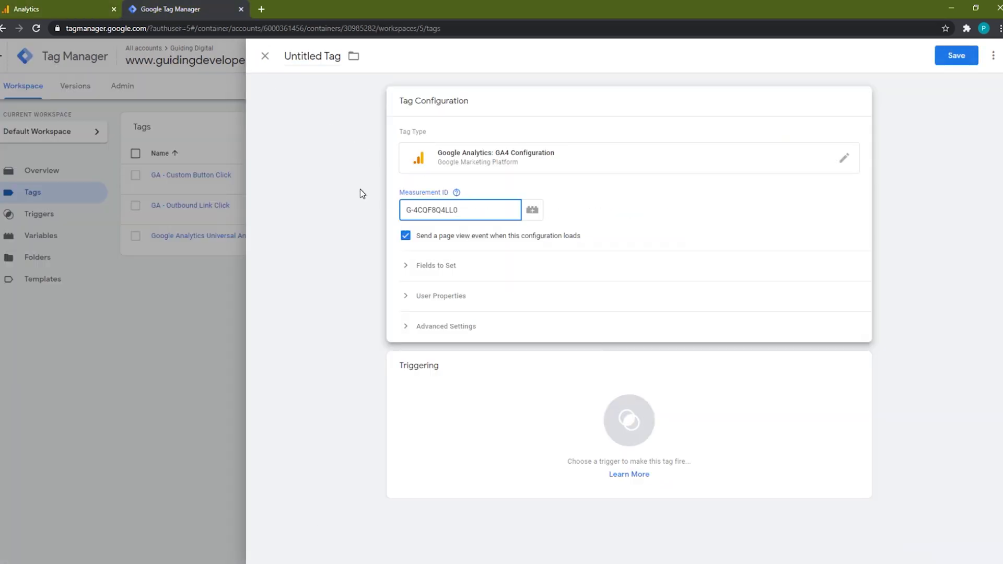
- Assign the gatsby-route-change trigger to the tag and save it as Google Analytics GA4 Configuration
left_click(577, 398)
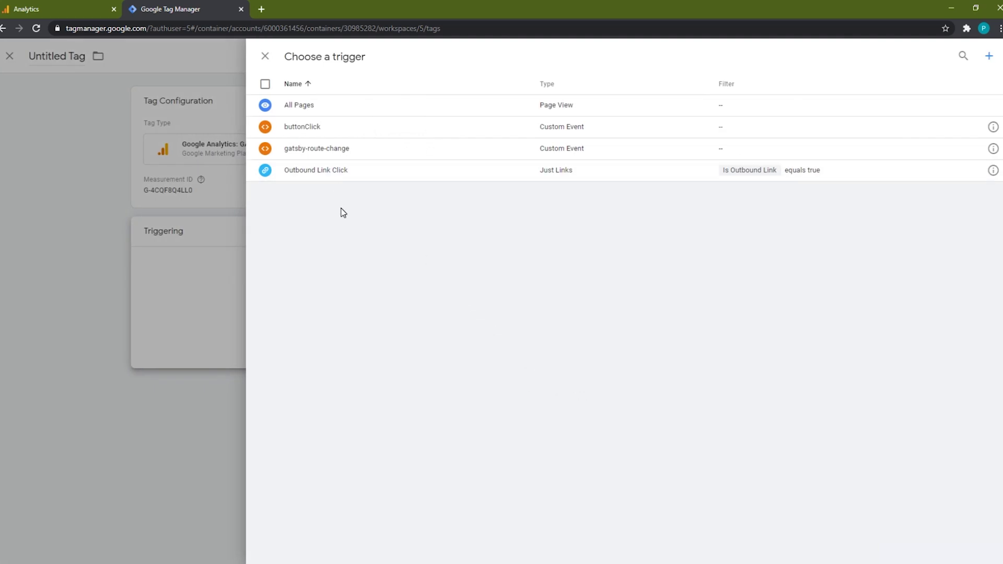
left_click(336, 152)
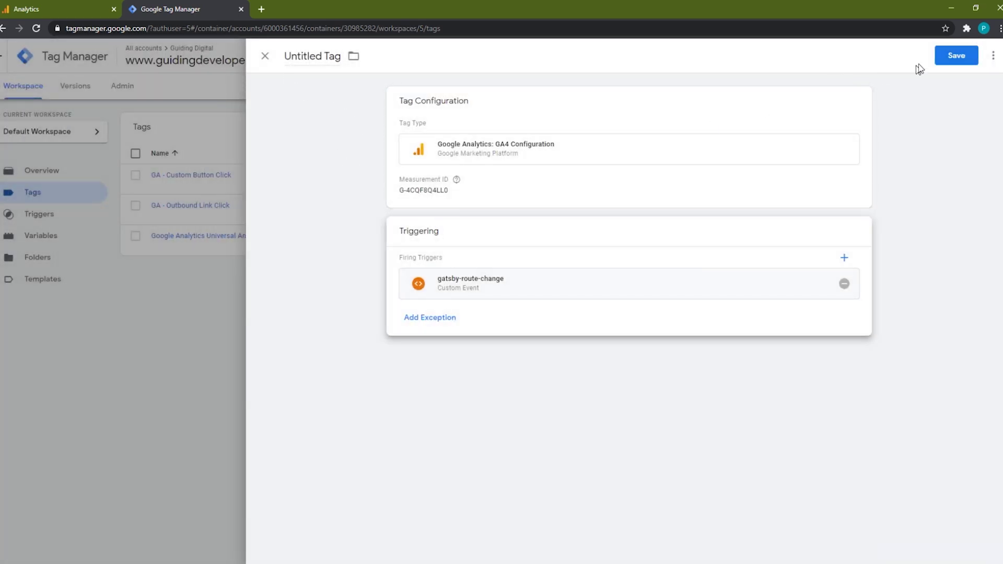
left_click(959, 55)
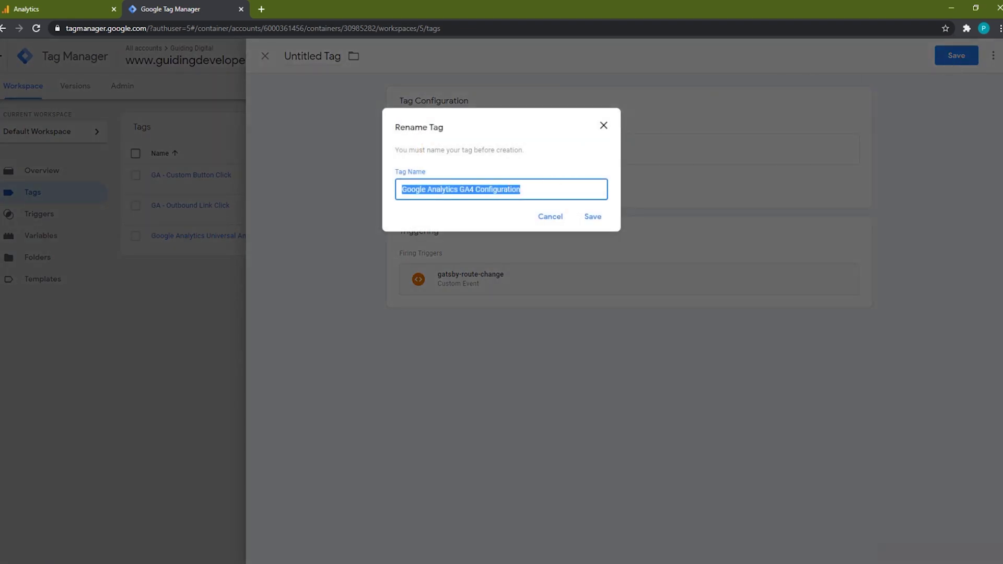
left_click(592, 217)
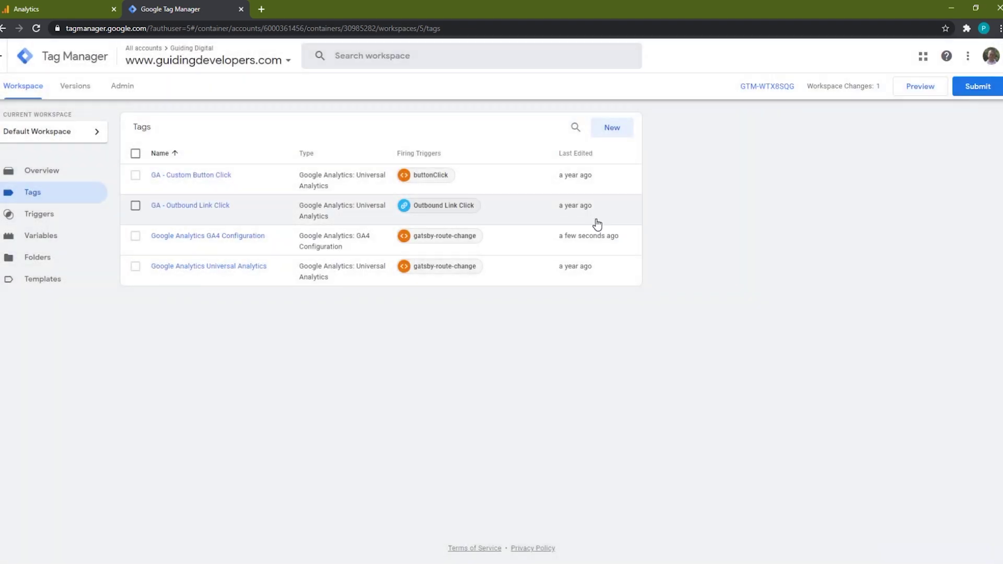
- Submit the workspace changes and publish them to the Live environment without a version name or description
left_click(974, 90)
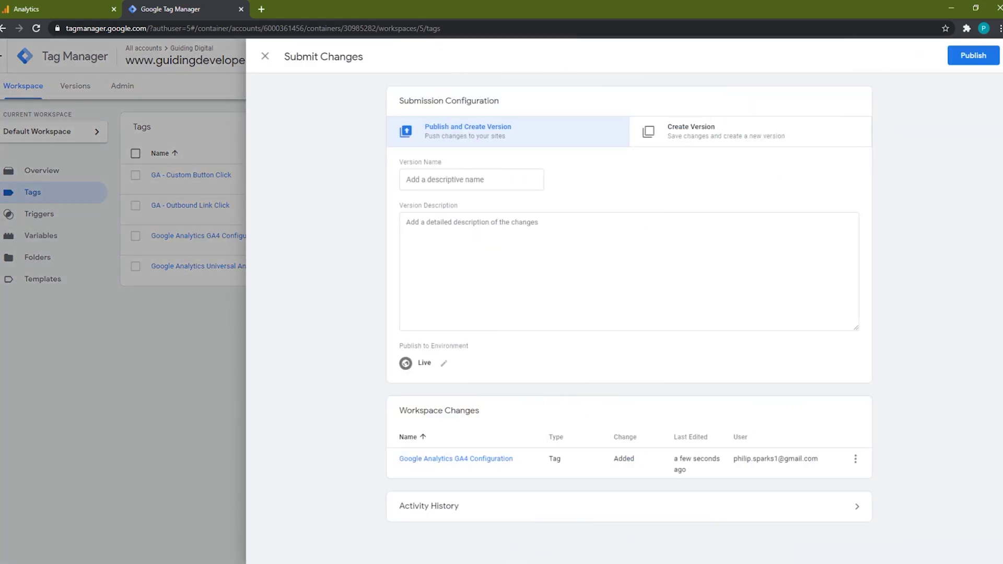
left_click(974, 56)
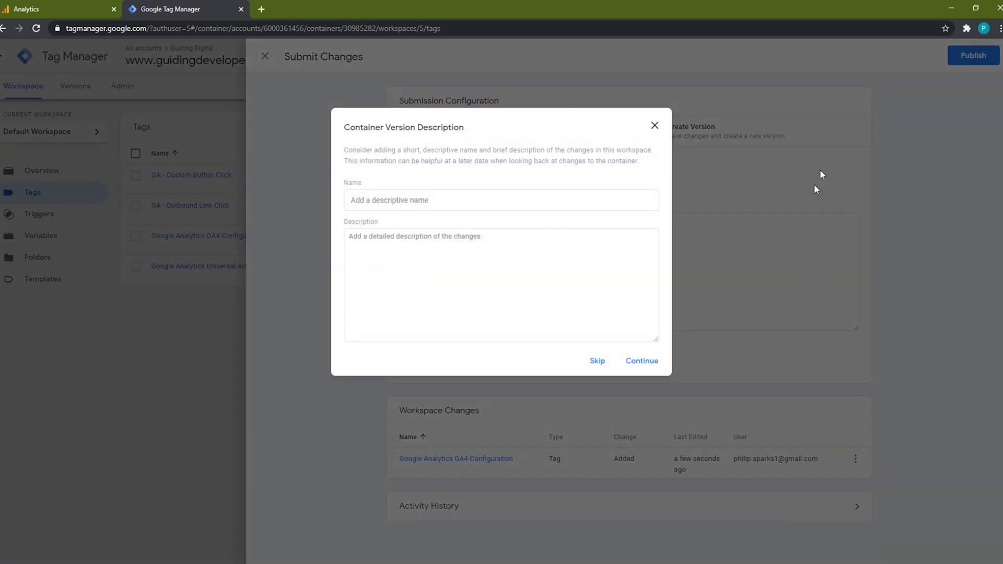
left_click(638, 362)
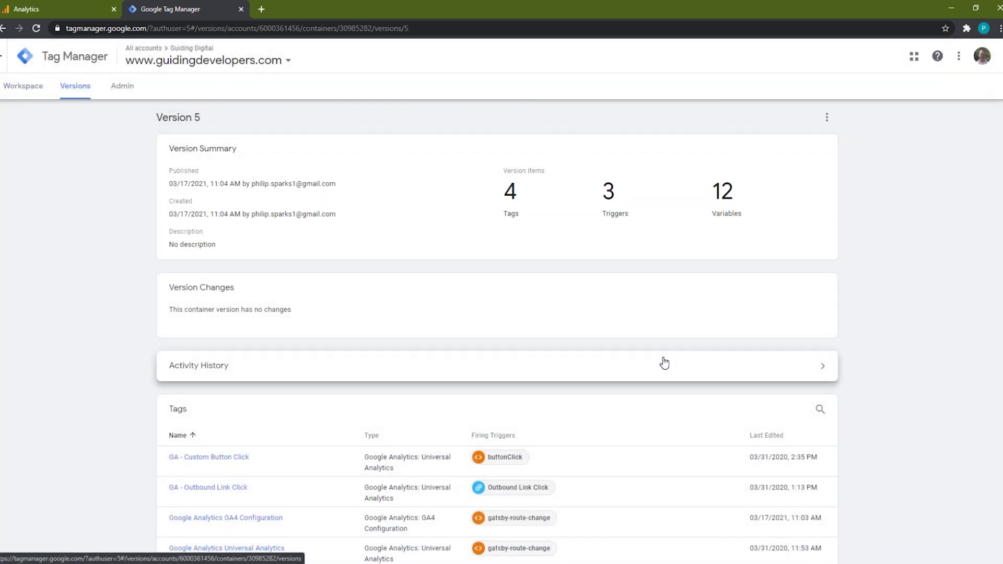
- Run gatsby build in a new terminal of the project in Visual Studio Code
key("alt+Tab")
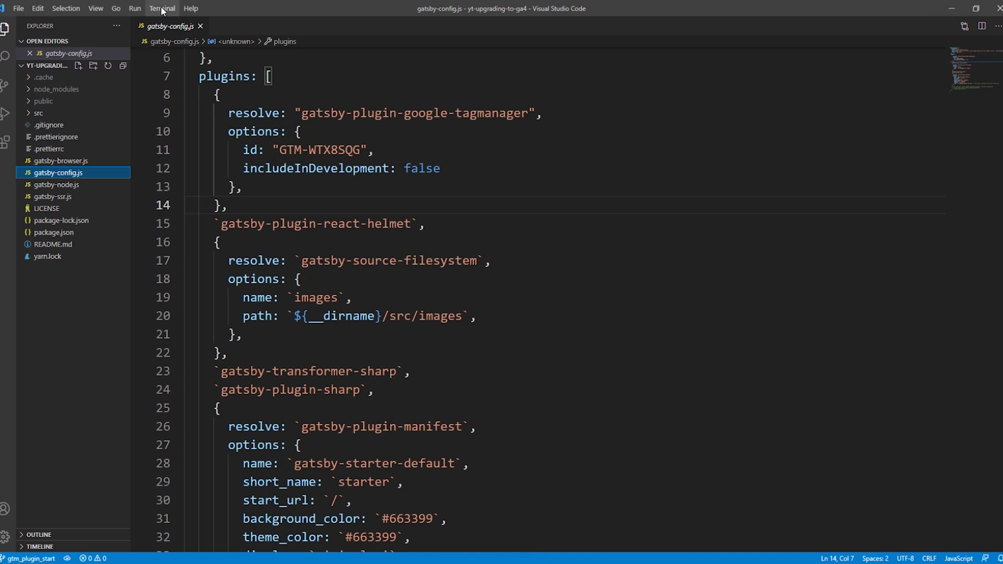
left_click(162, 8)
left_click(165, 26)
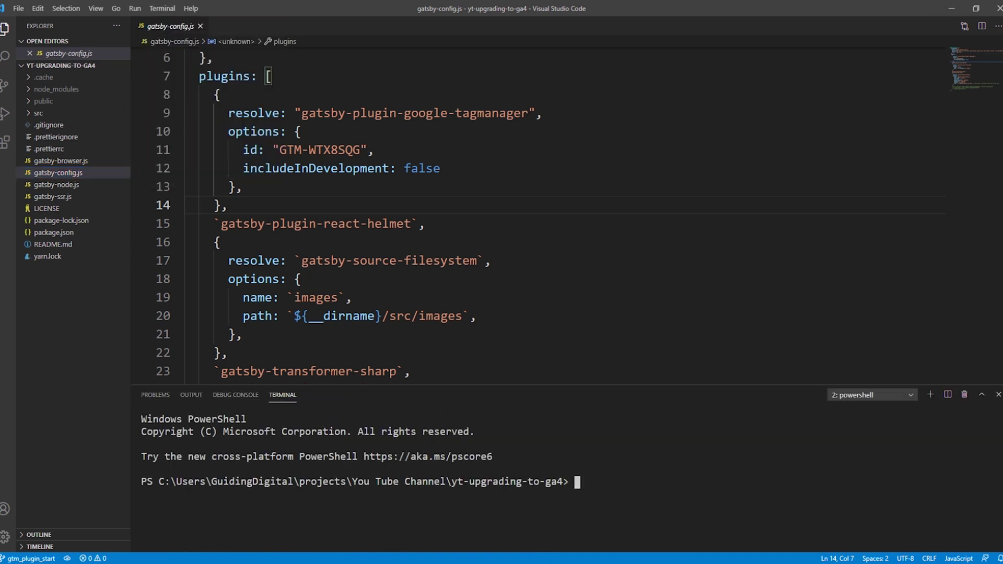
type("gatsby build")
key("Return")
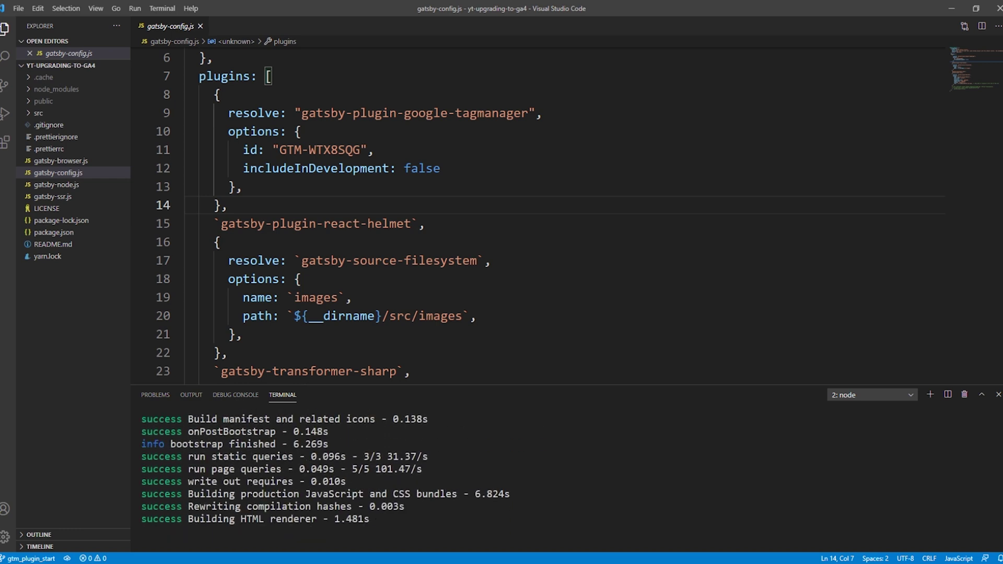
type("gatsby serve")
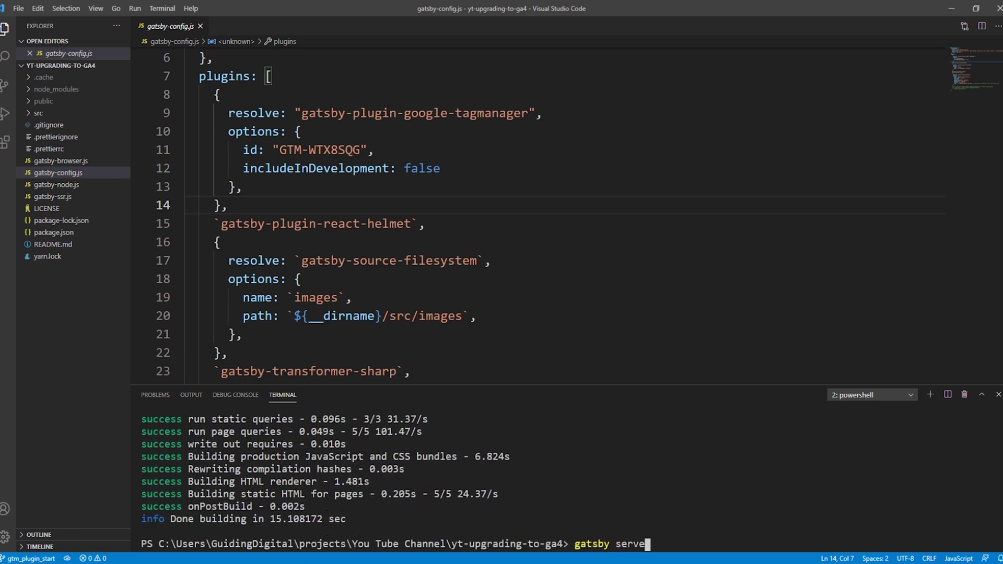
key("Return")
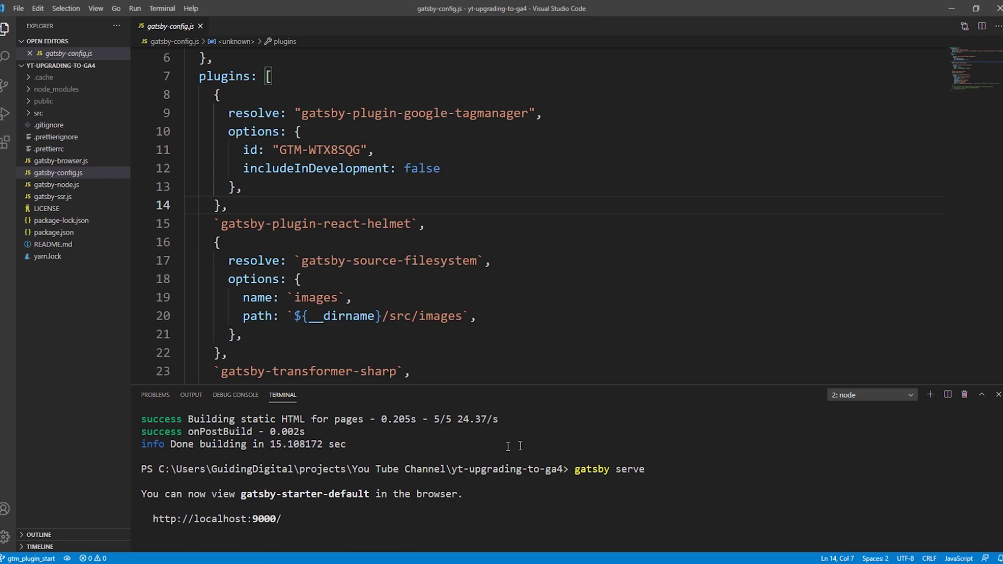
left_click(269, 519, "ctrl")
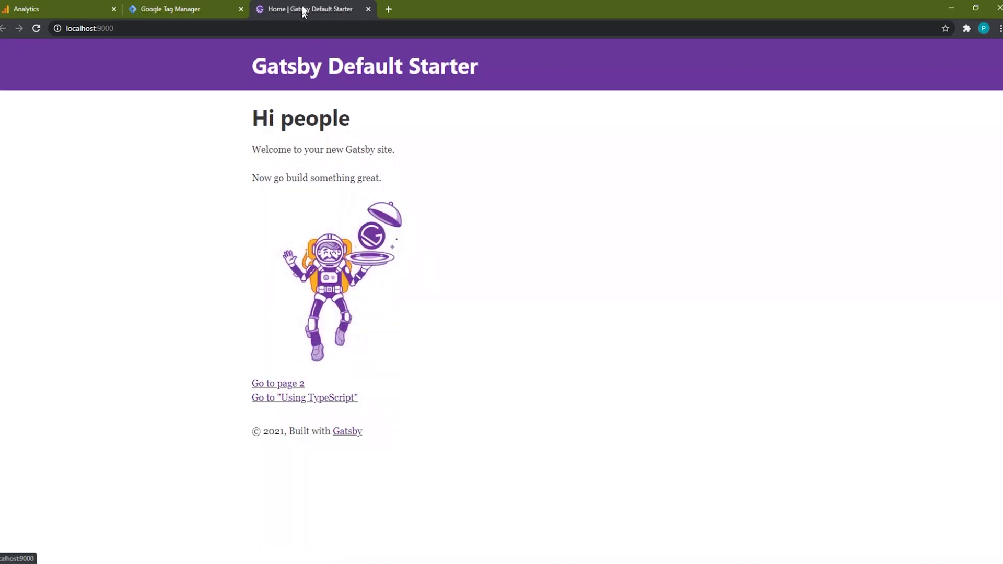
- Move the localhost:9000 site into its own browser window and arrange it side by side with the Google Analytics window
left_click_drag(303, 8, 478, 54)
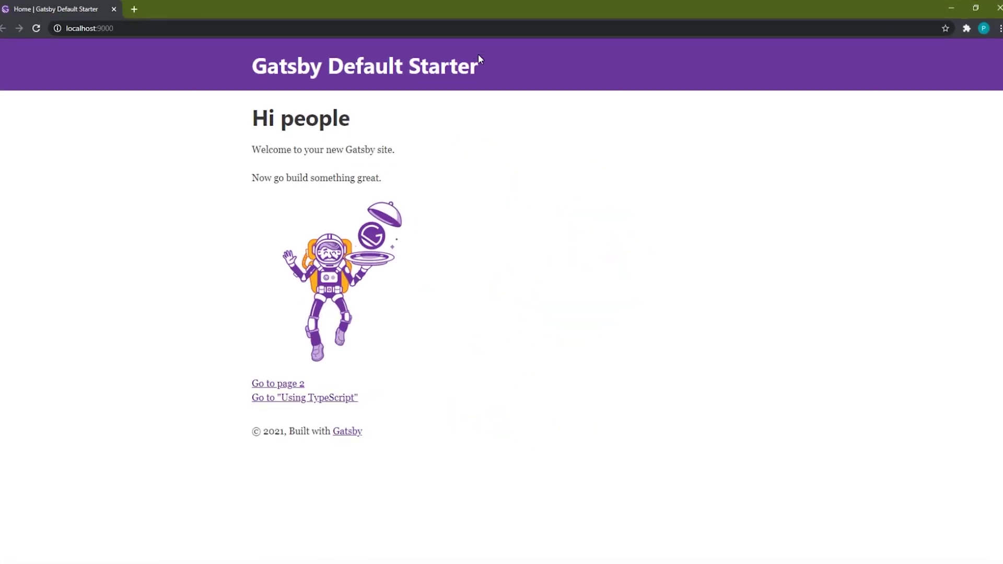
key("super+Right")
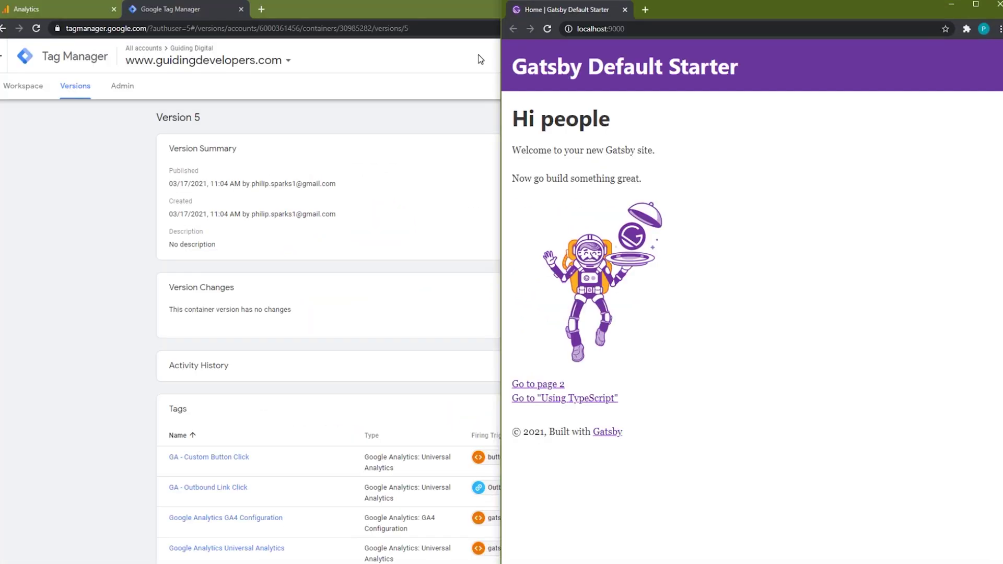
left_click(53, 9)
key("super+Up")
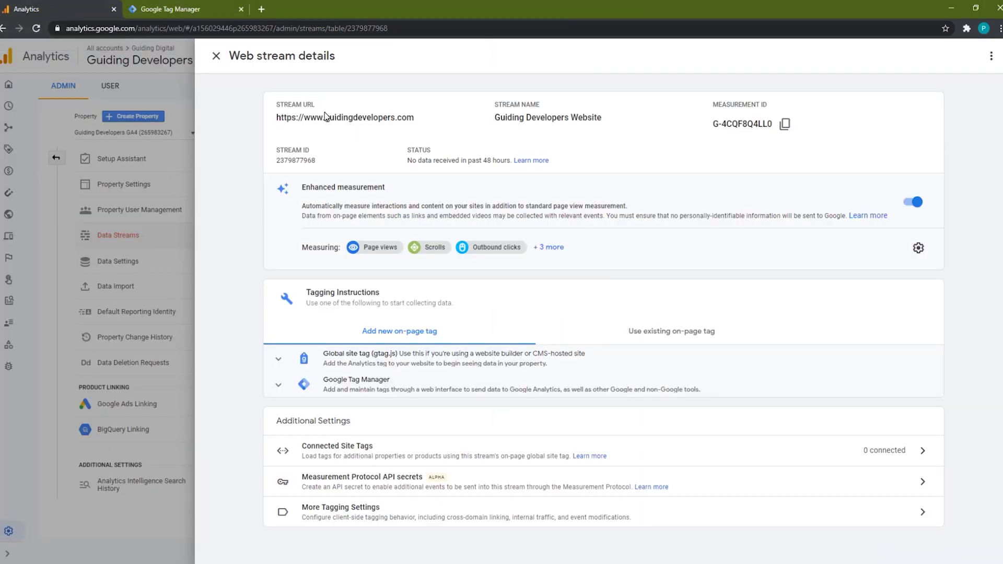
key("super+Left")
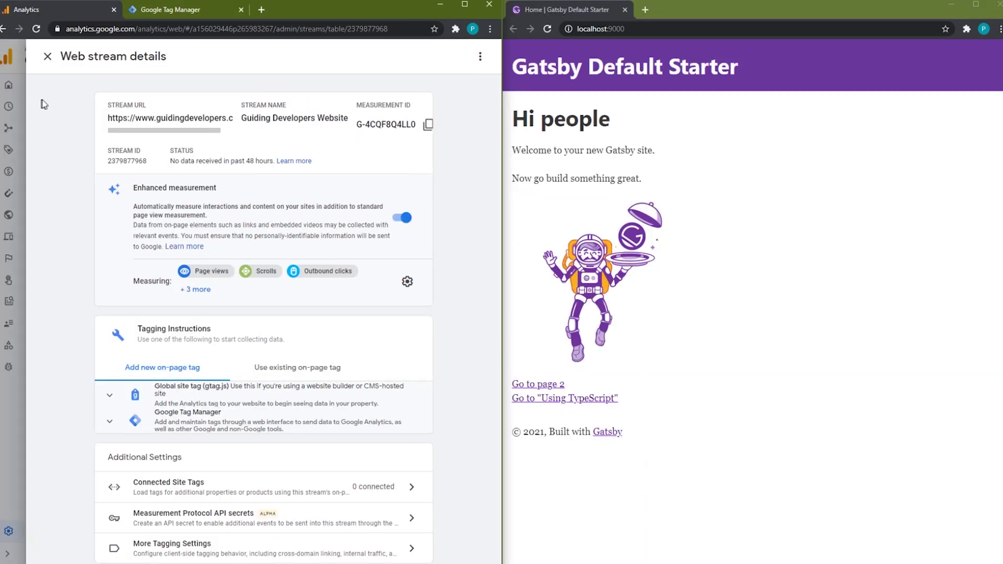
- Close the web stream details and examine the page title views in the GA4 property's Realtime overview
left_click(47, 58)
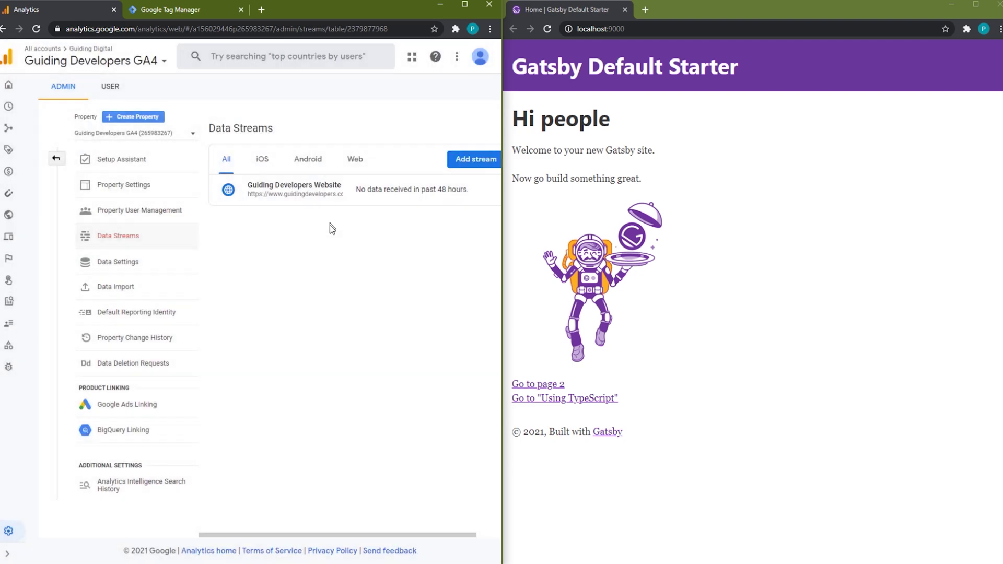
left_click(9, 85)
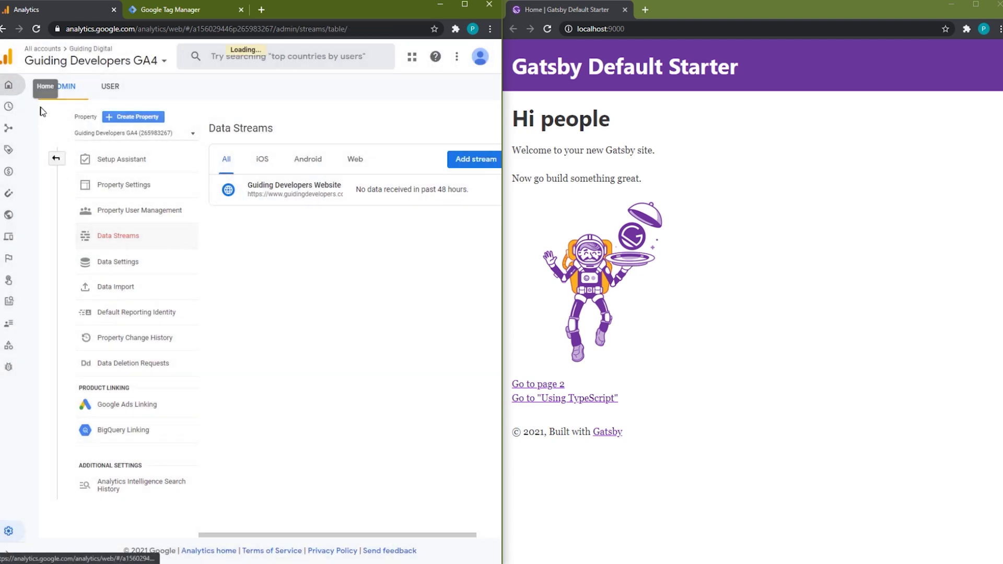
left_click(42, 108)
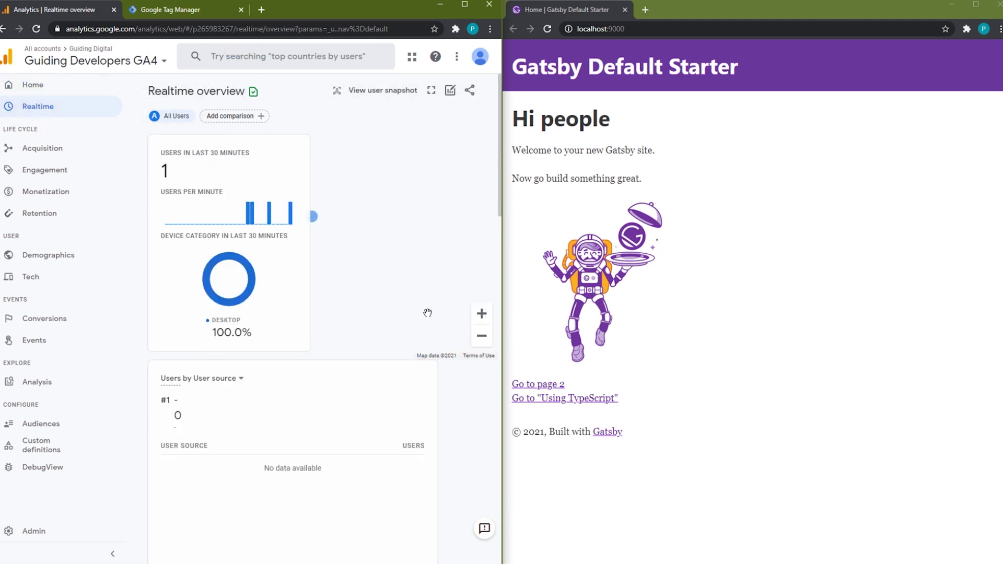
scroll(426, 357, "down", 5)
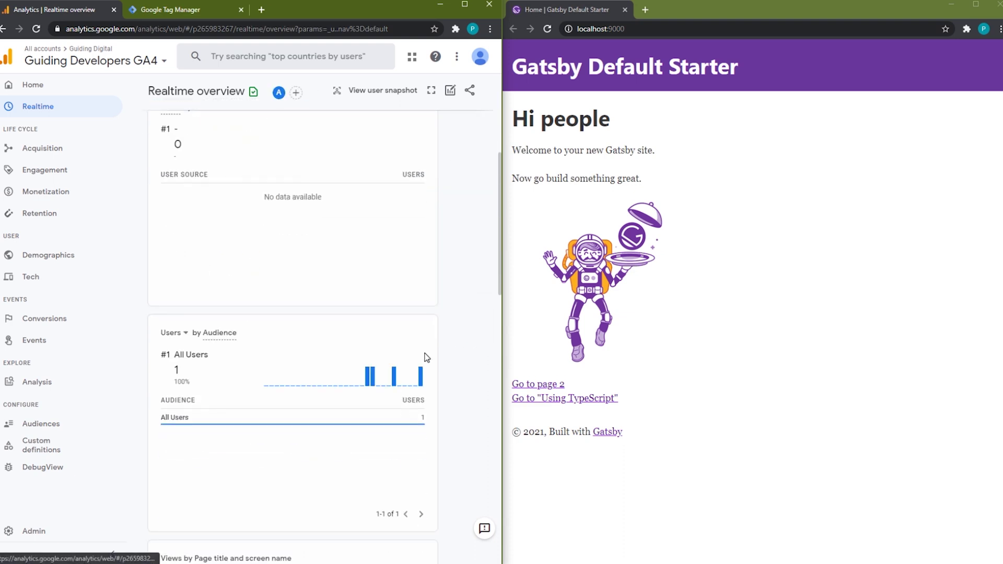
scroll(426, 357, "down", 2)
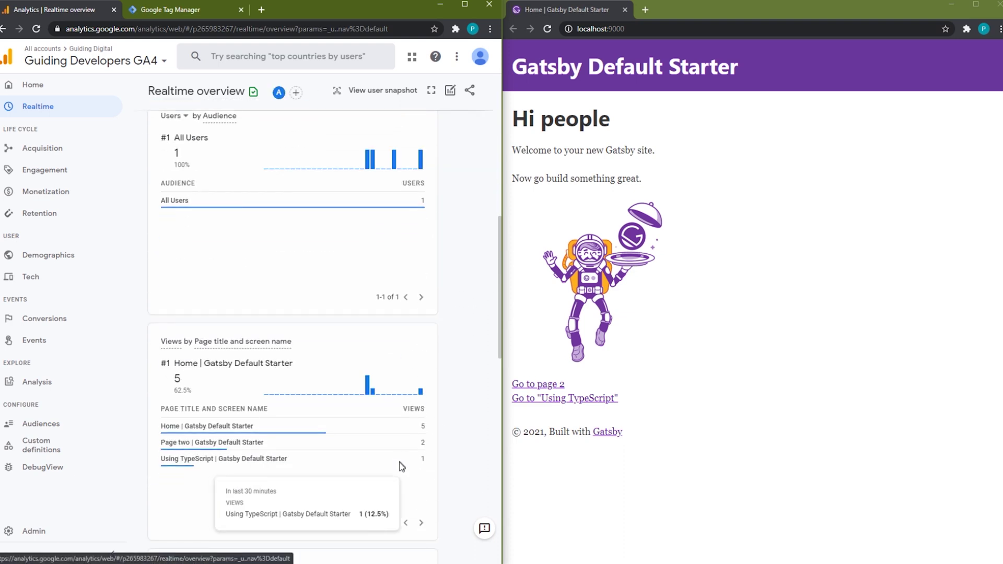
- Generate page views by visiting the Using TypeScript page, the homepage and page 2 of the local Gatsby site
left_click(569, 398)
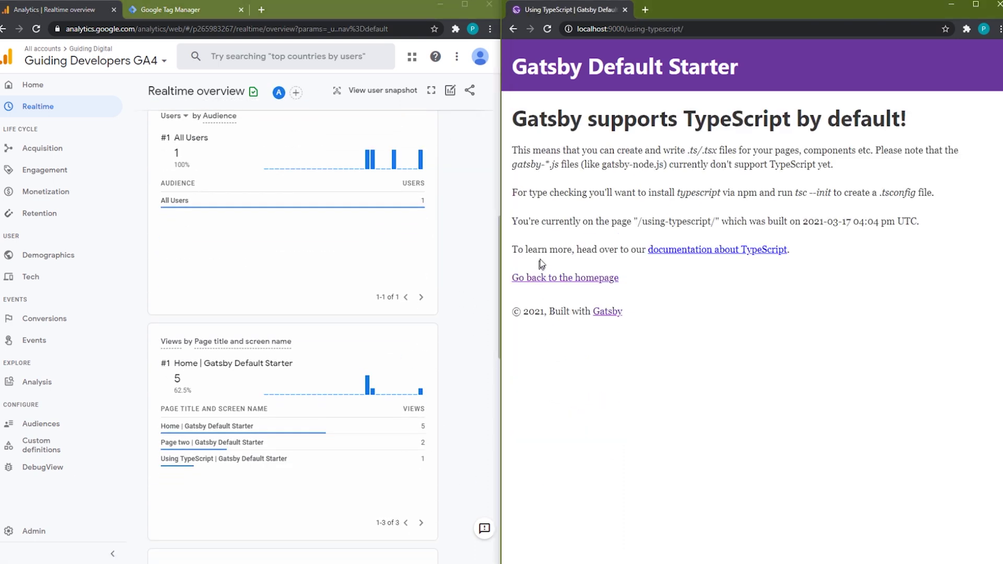
left_click(562, 282)
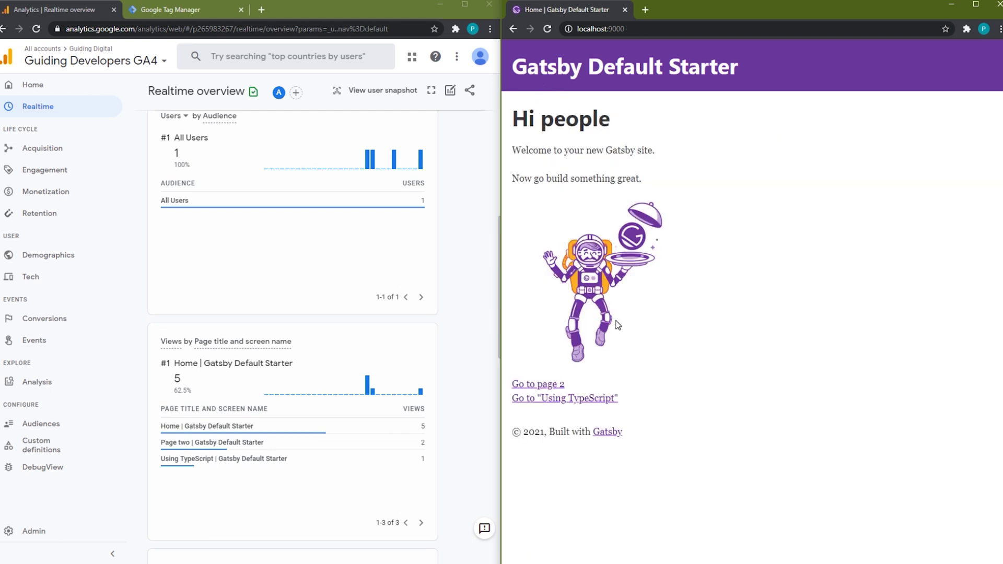
left_click(599, 398)
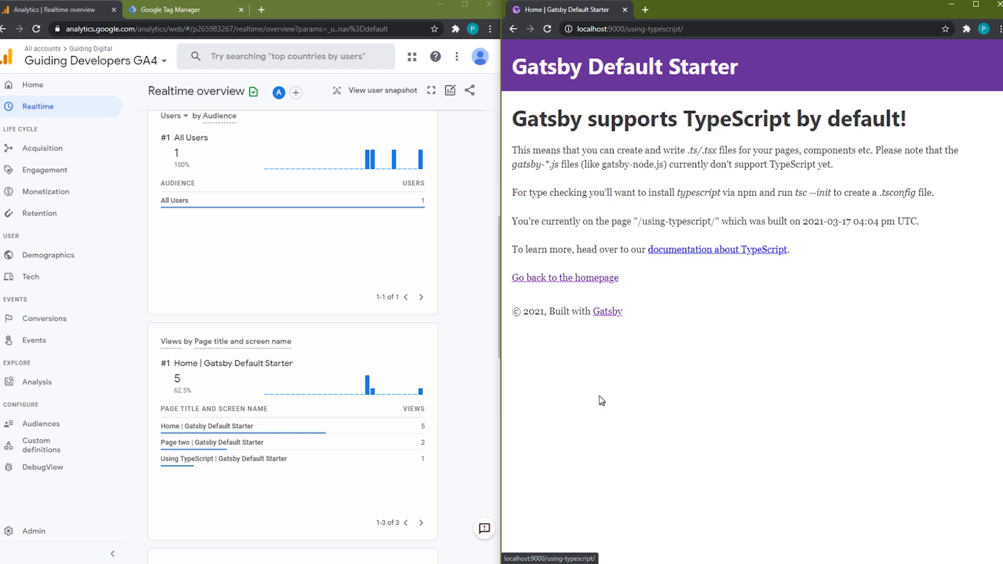
left_click(537, 68)
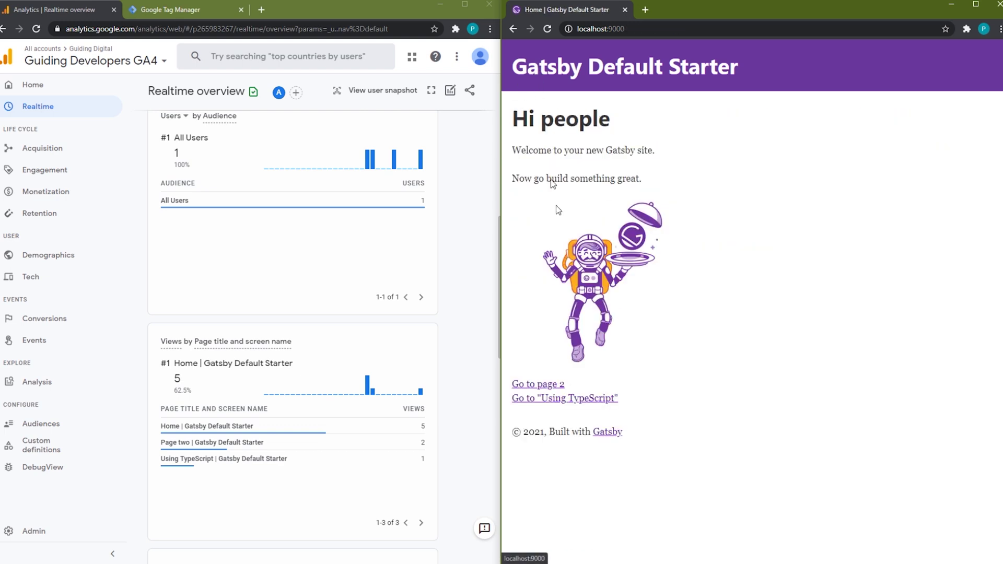
left_click(557, 386)
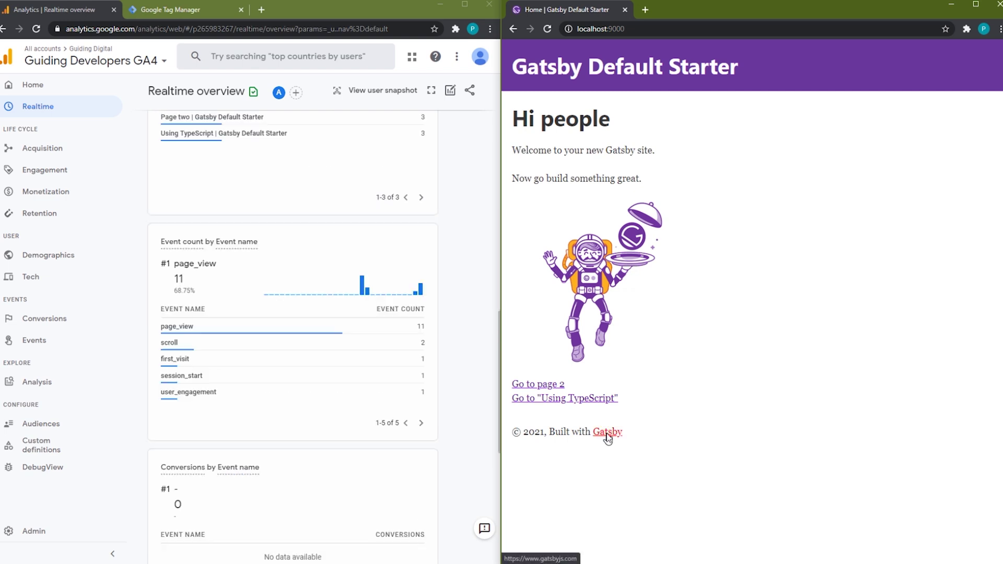
- Follow the site's outbound Gatsby link, inspect the click event's link_url parameter in Realtime, and return to the local homepage
left_click(608, 433)
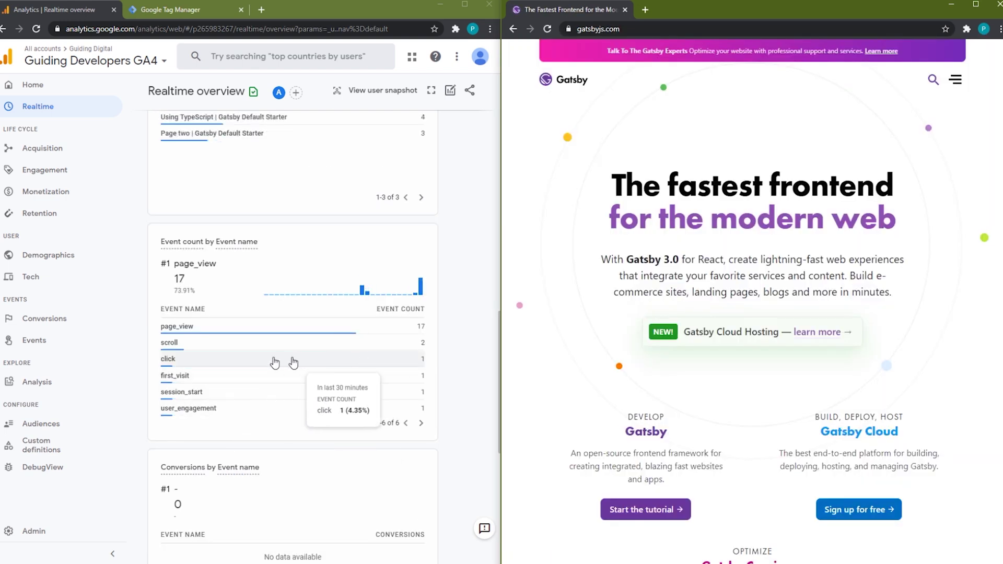
left_click(230, 360)
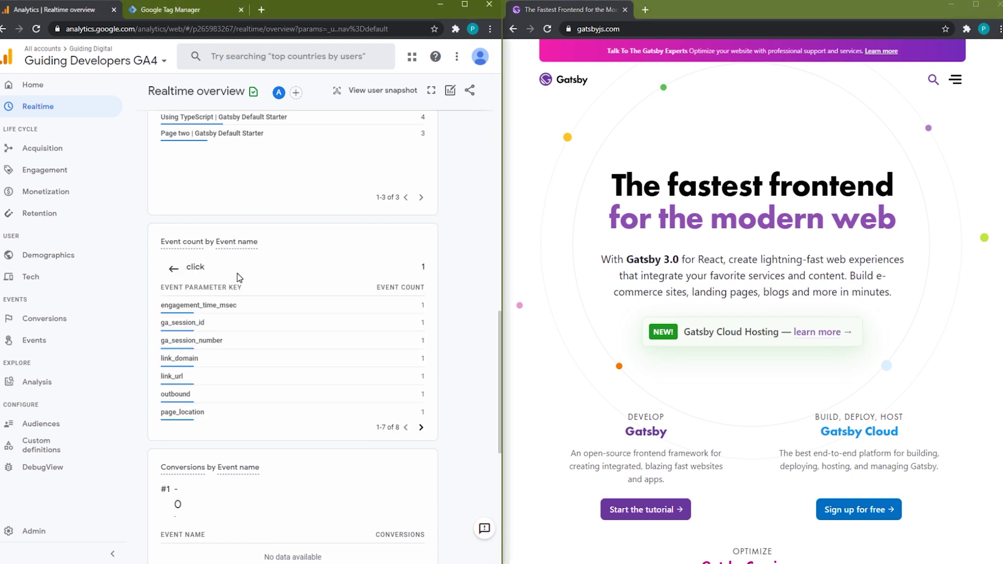
left_click(204, 379)
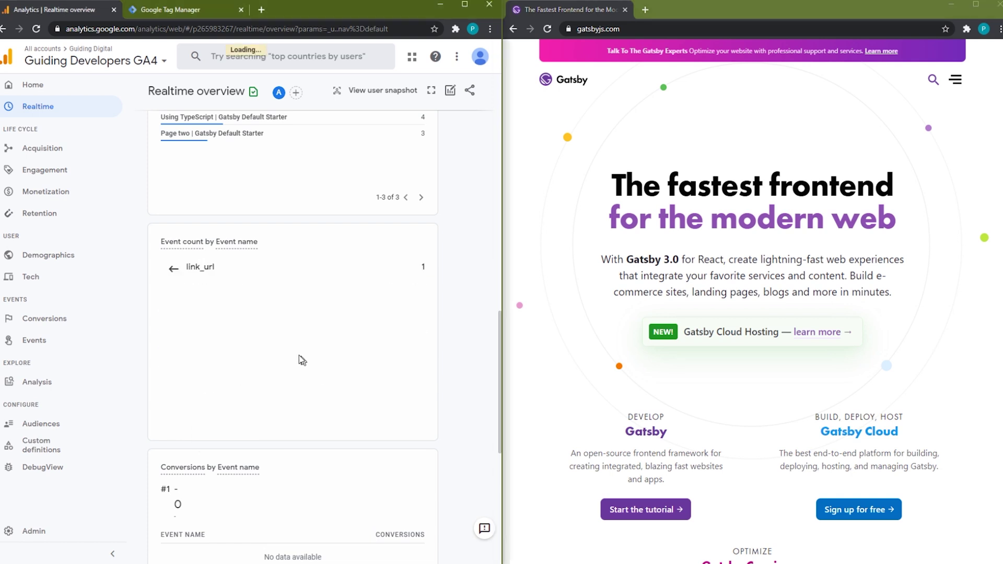
left_click(172, 271)
left_click(171, 269)
left_click(513, 31)
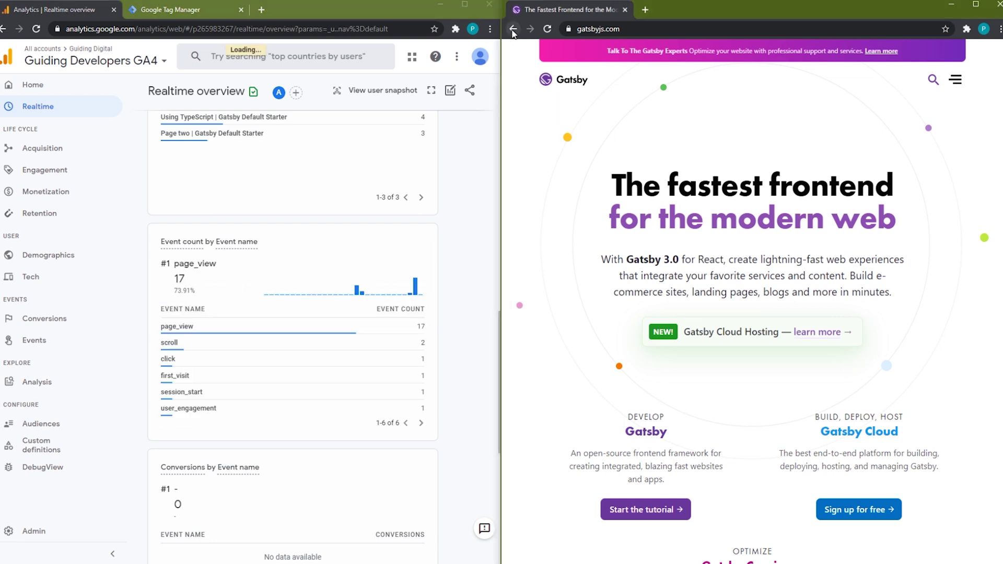
- Switch Google Analytics to the Guiding Developers UA property's All Web Site Data view and open its Realtime Content report
left_click(107, 61)
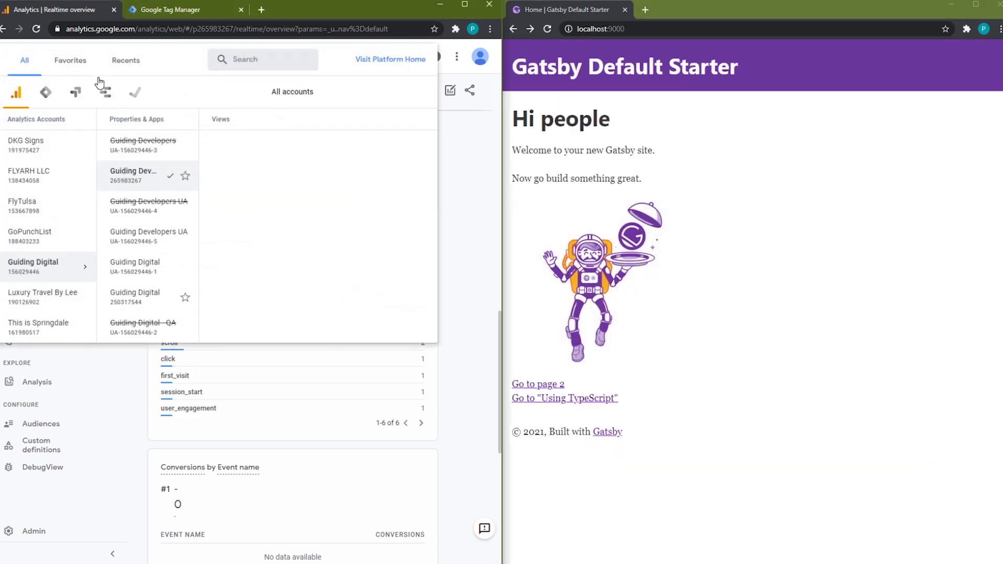
left_click(152, 238)
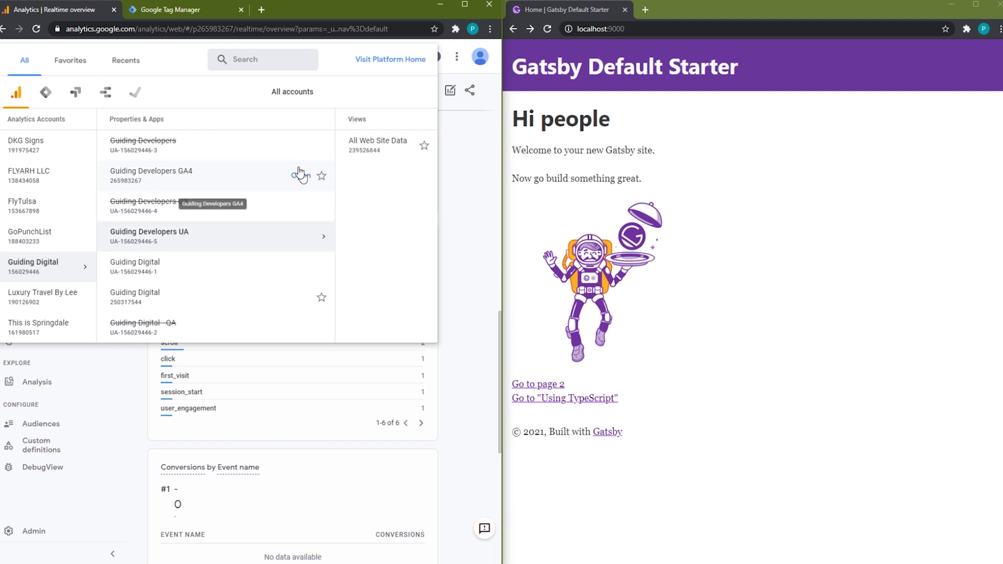
left_click(340, 147)
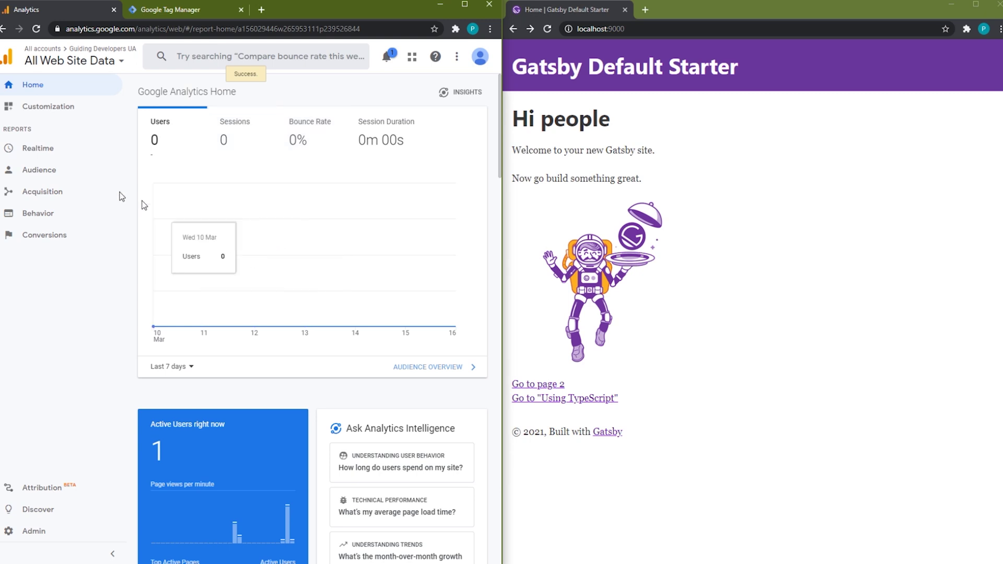
left_click(37, 148)
left_click(46, 167)
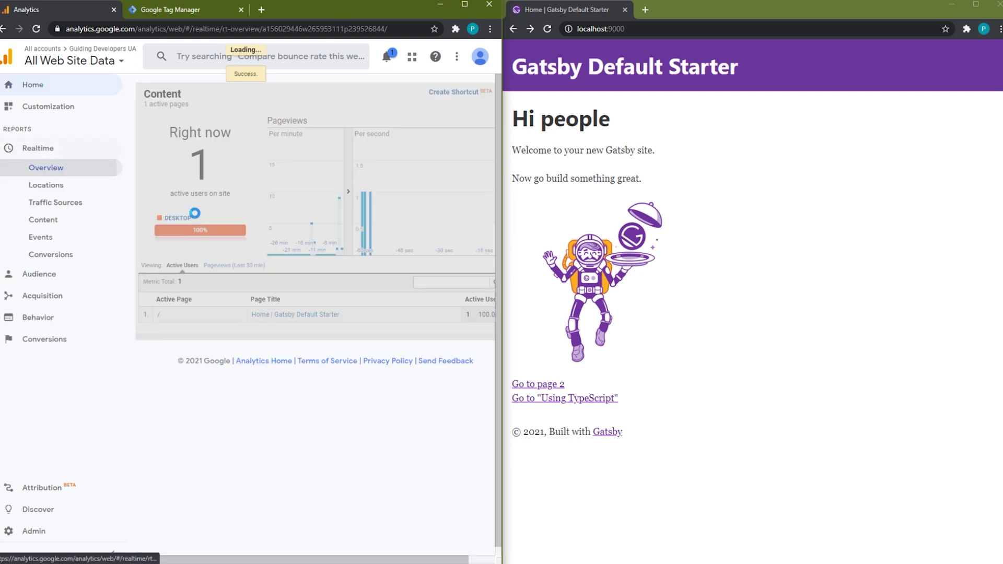
left_click(36, 220)
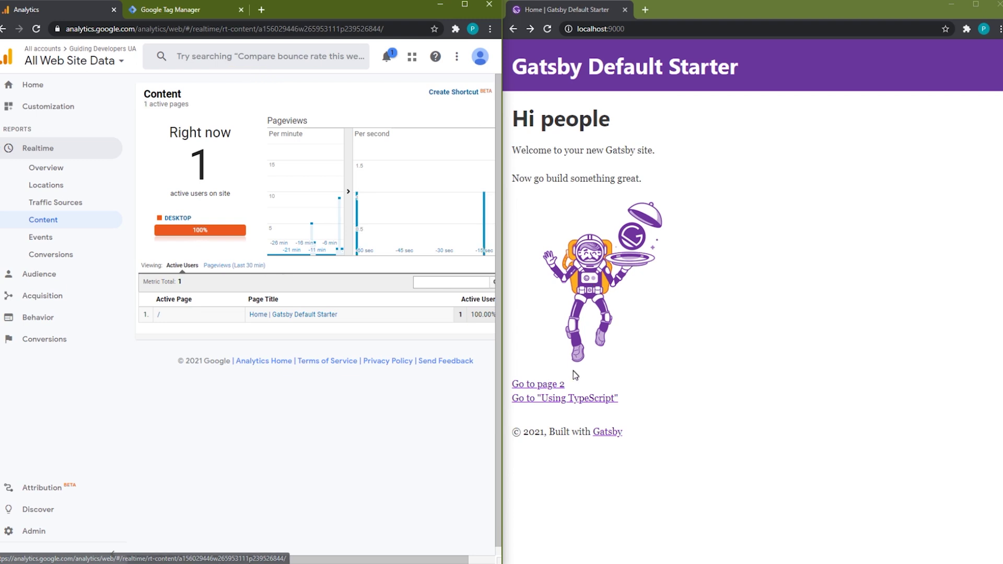
- Visit the Using TypeScript page, the homepage and page 2 to test page view tracking in the Universal Analytics property
left_click(576, 398)
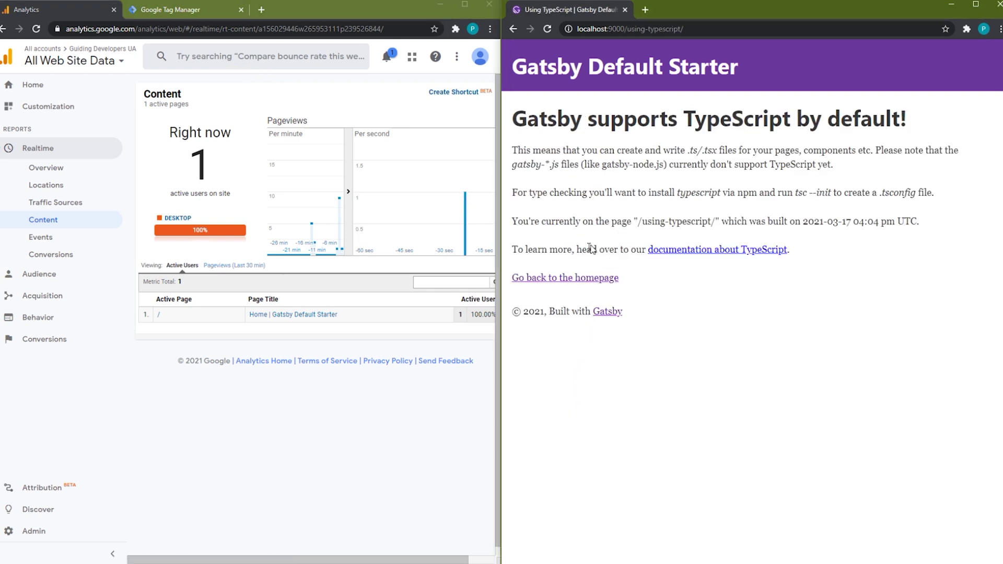
left_click(575, 277)
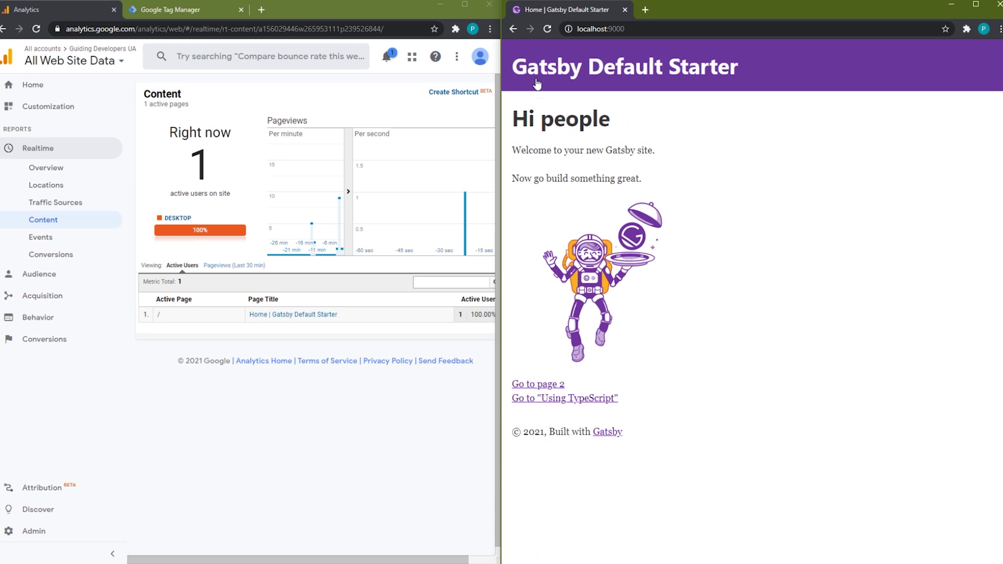
left_click(541, 385)
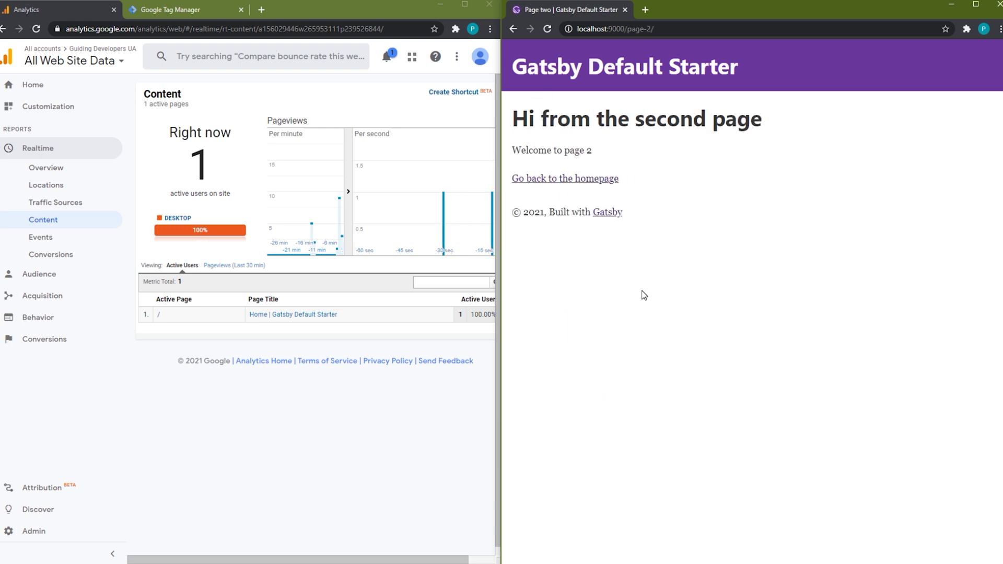